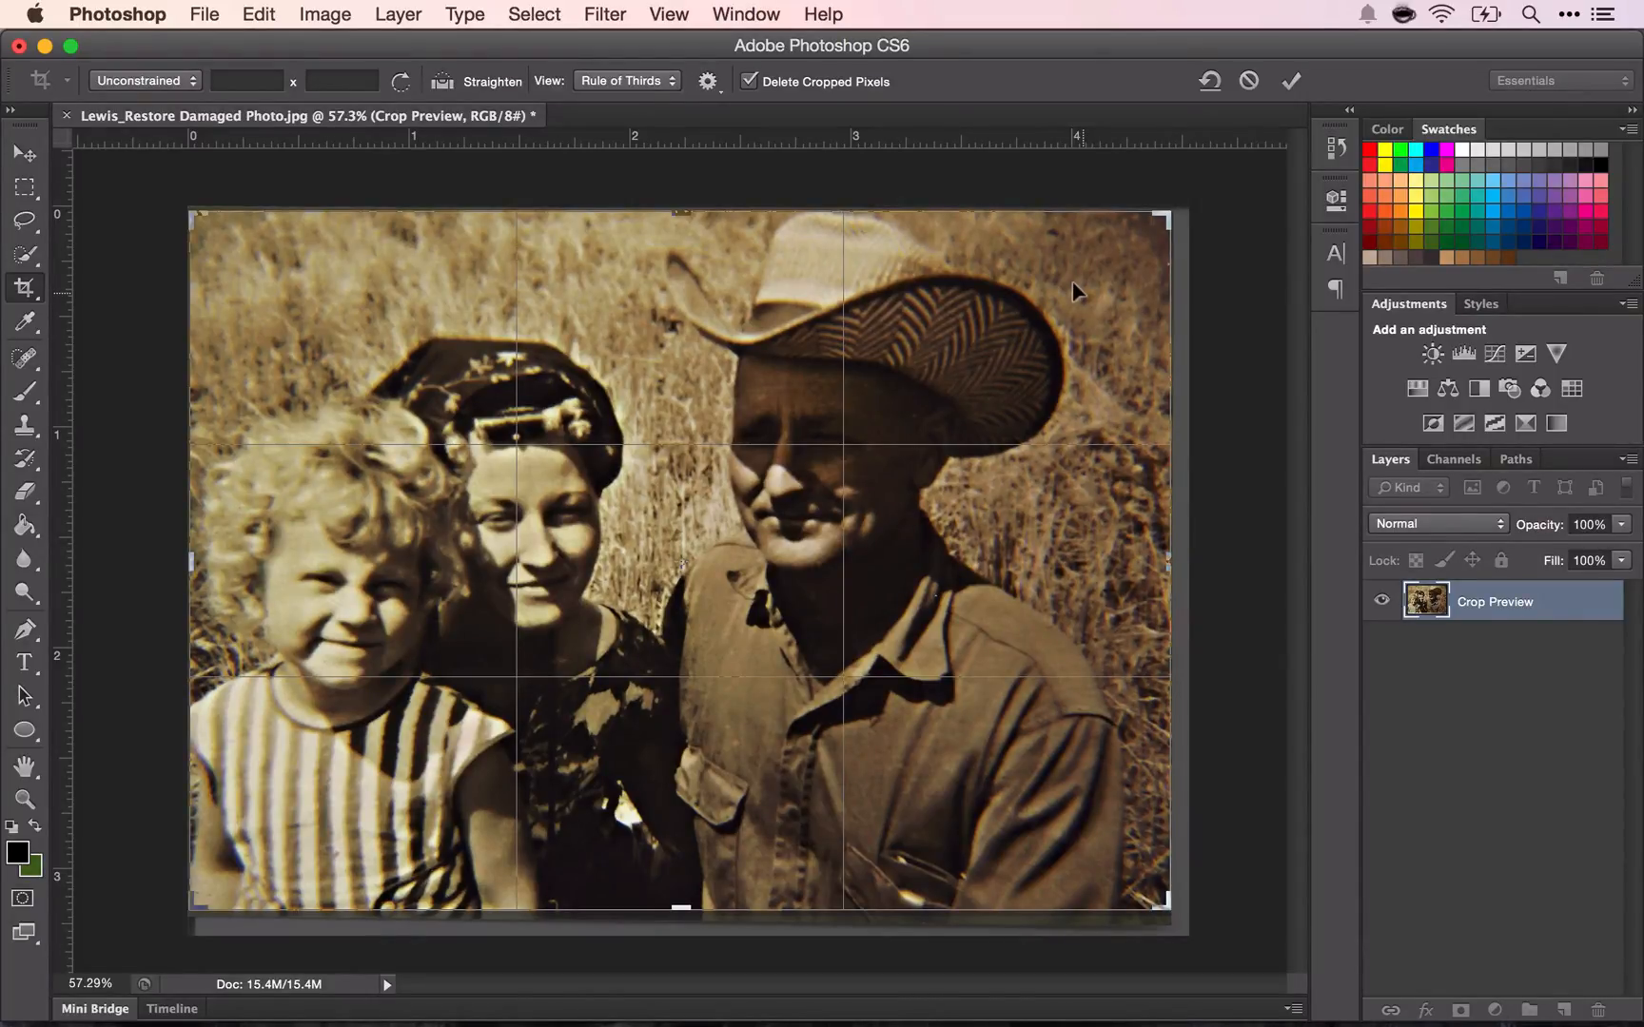
# Apply the crop to the photo and compare the image with the corrected layer hidden and shown
pyautogui.press('Return')
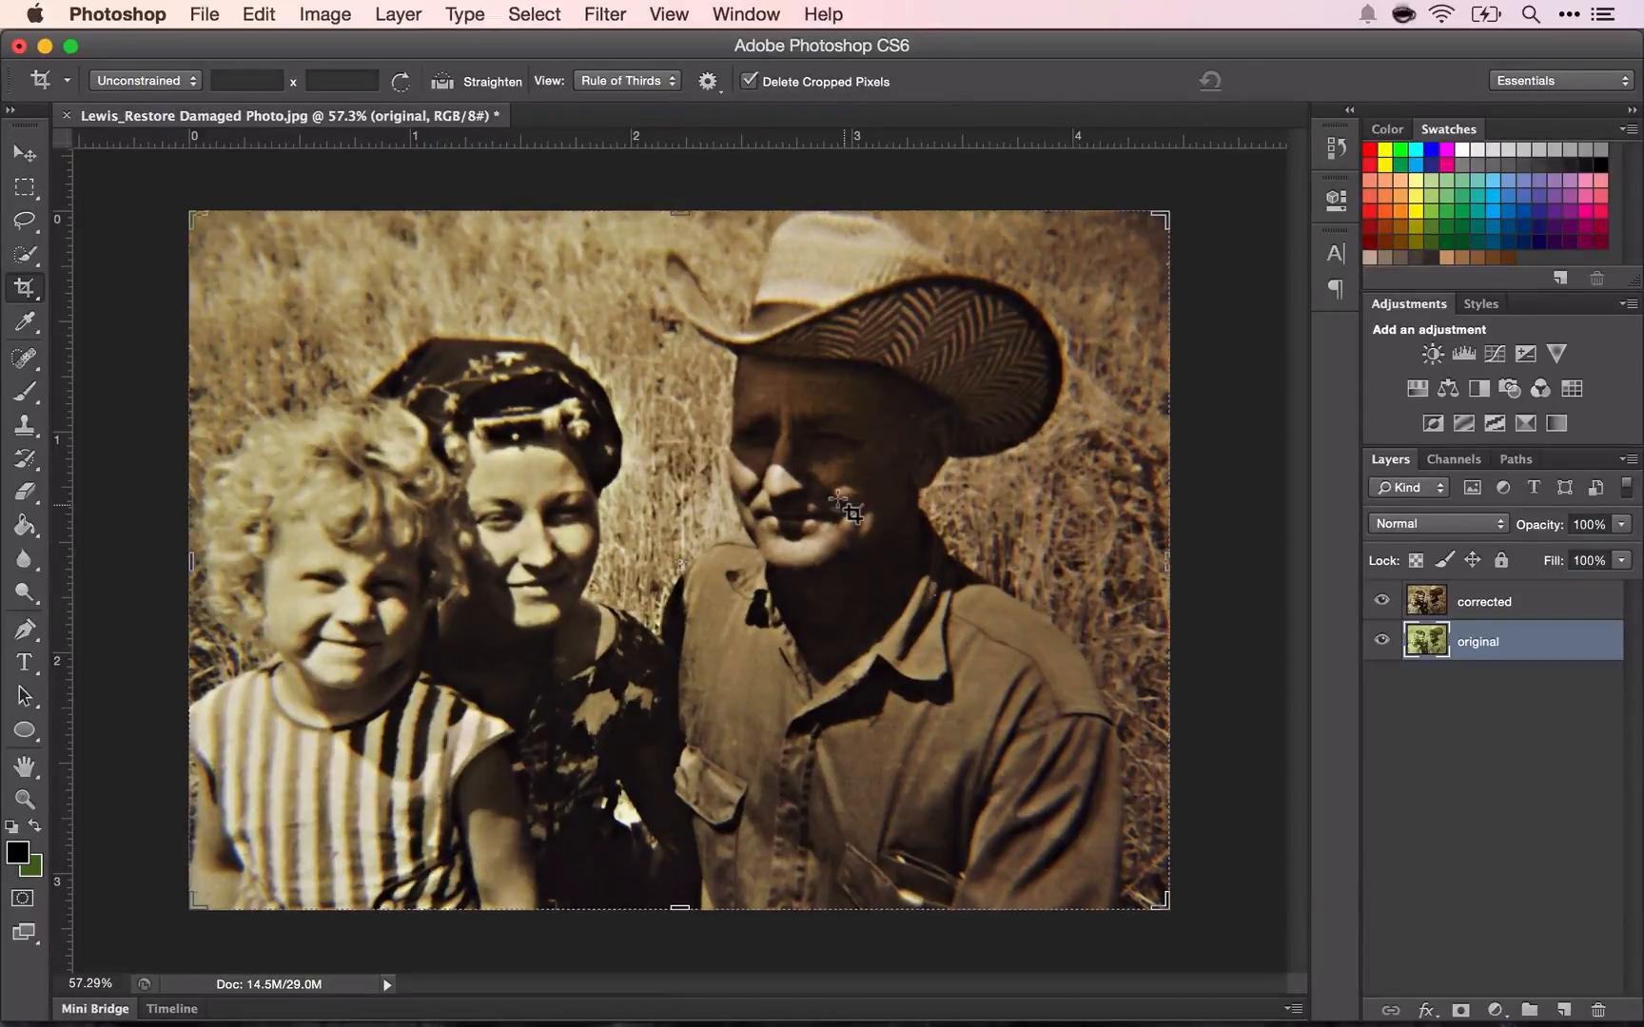
pyautogui.click(1382, 600)
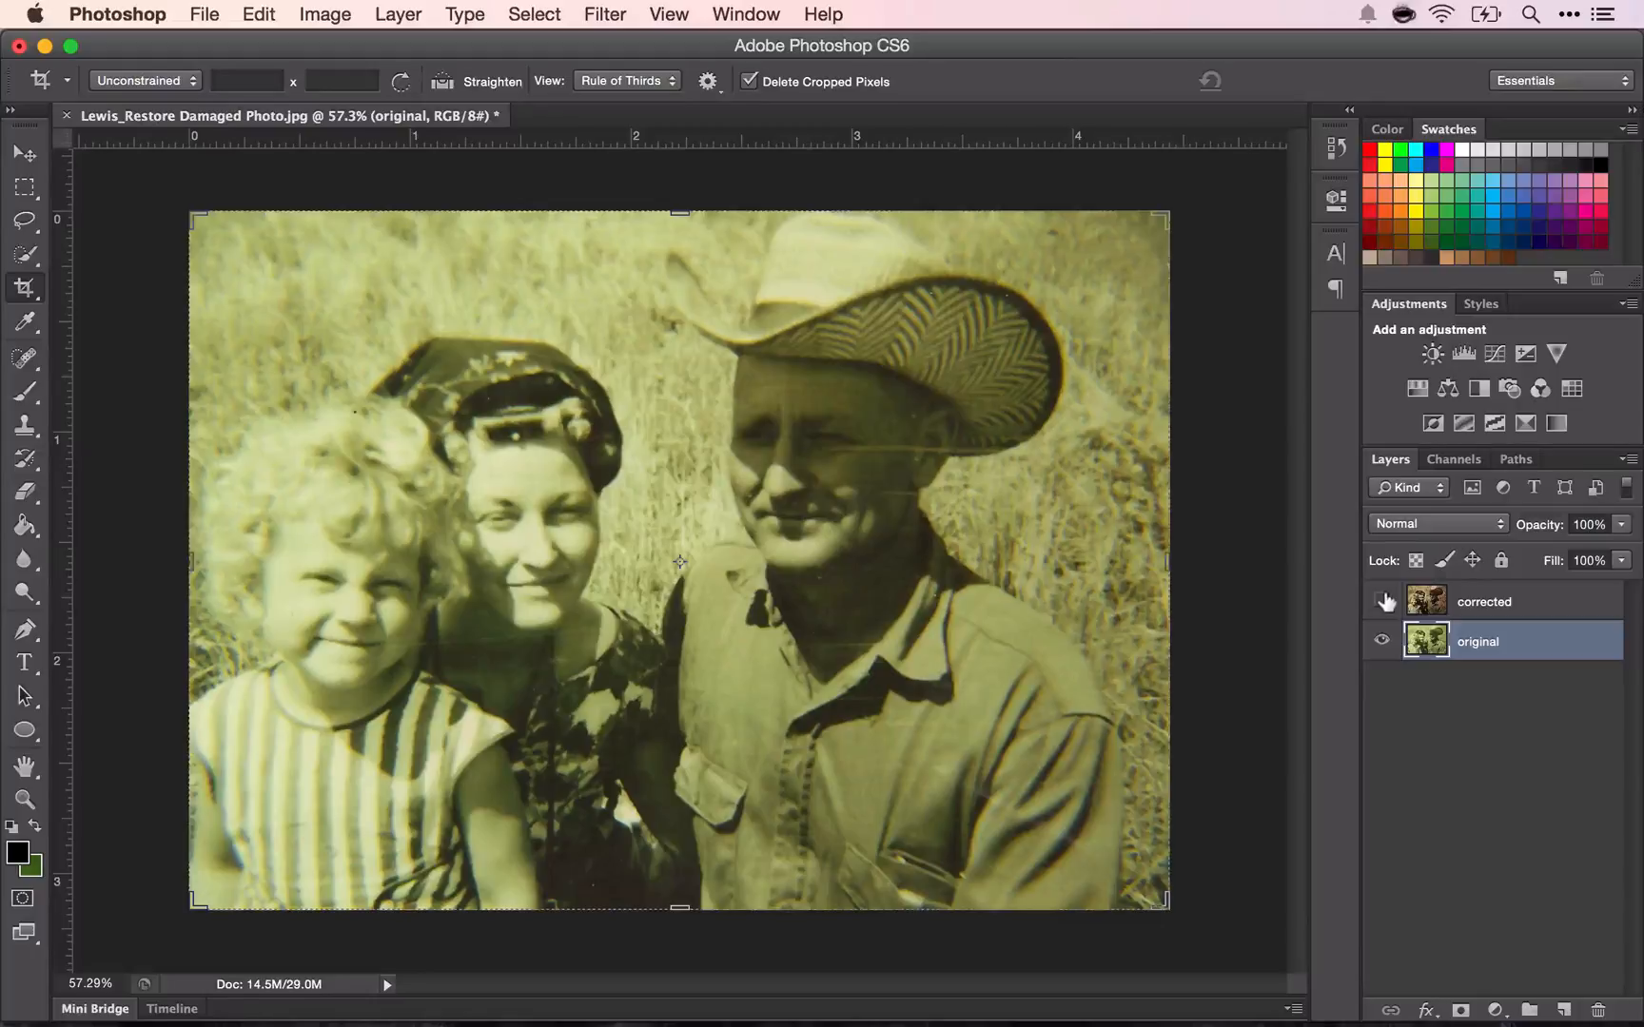
pyautogui.click(1382, 600)
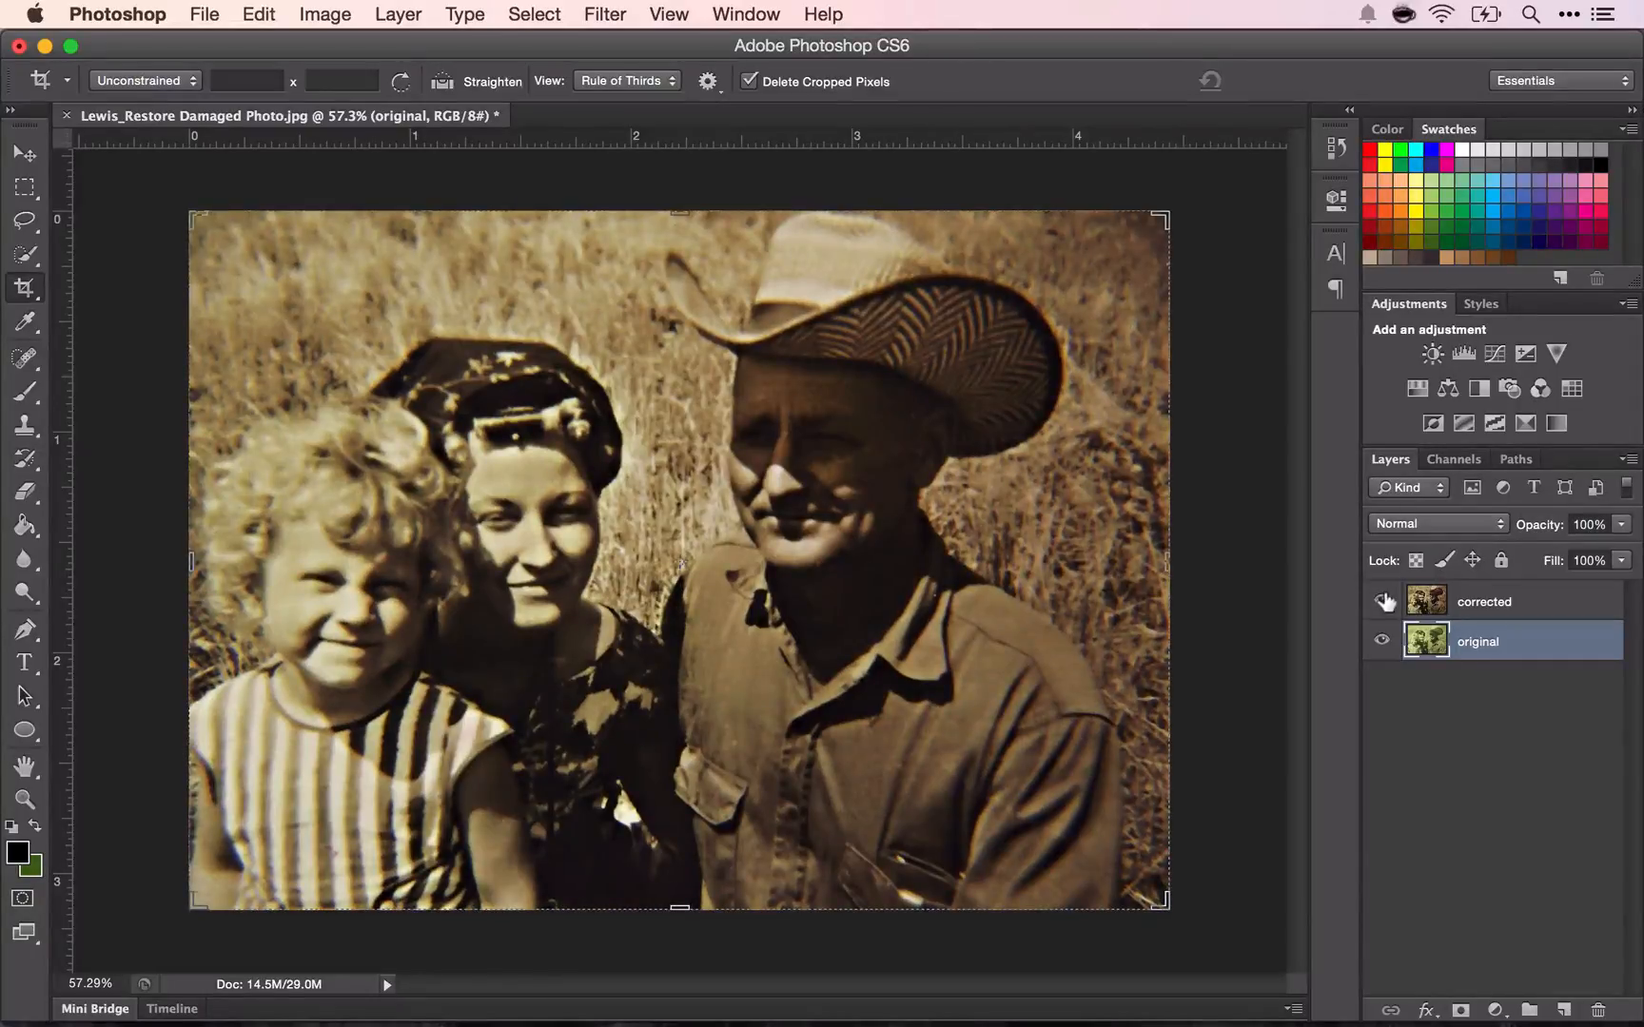
pyautogui.click(1382, 600)
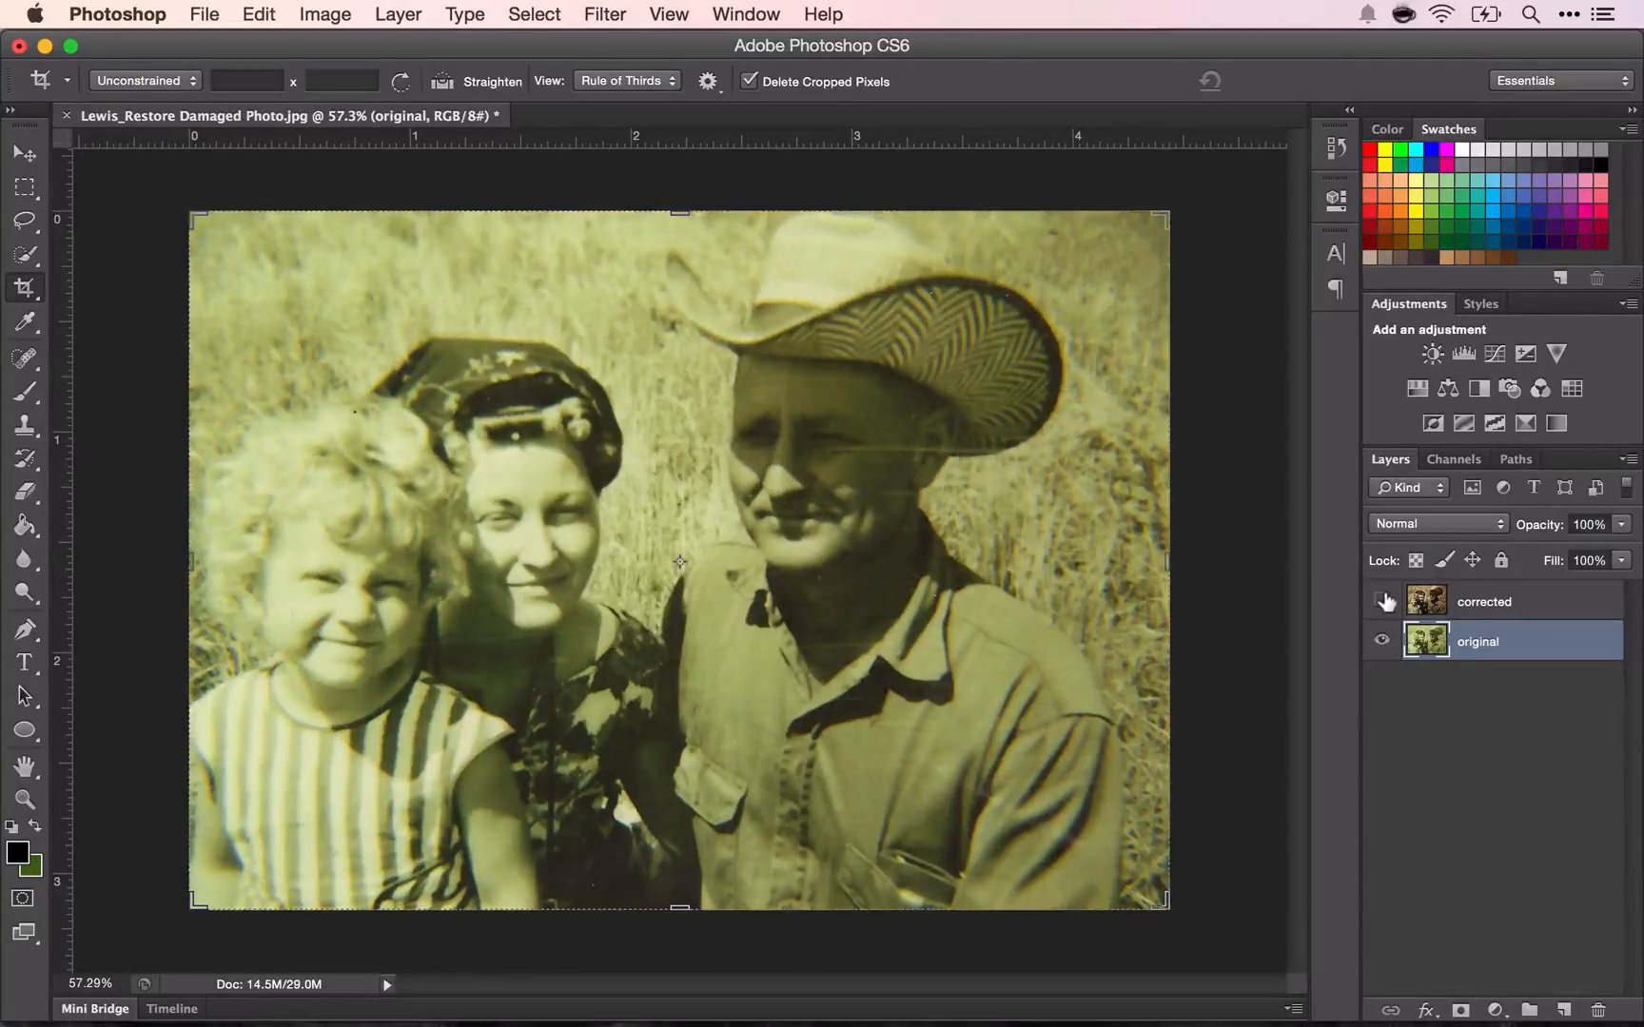
pyautogui.click(1384, 600)
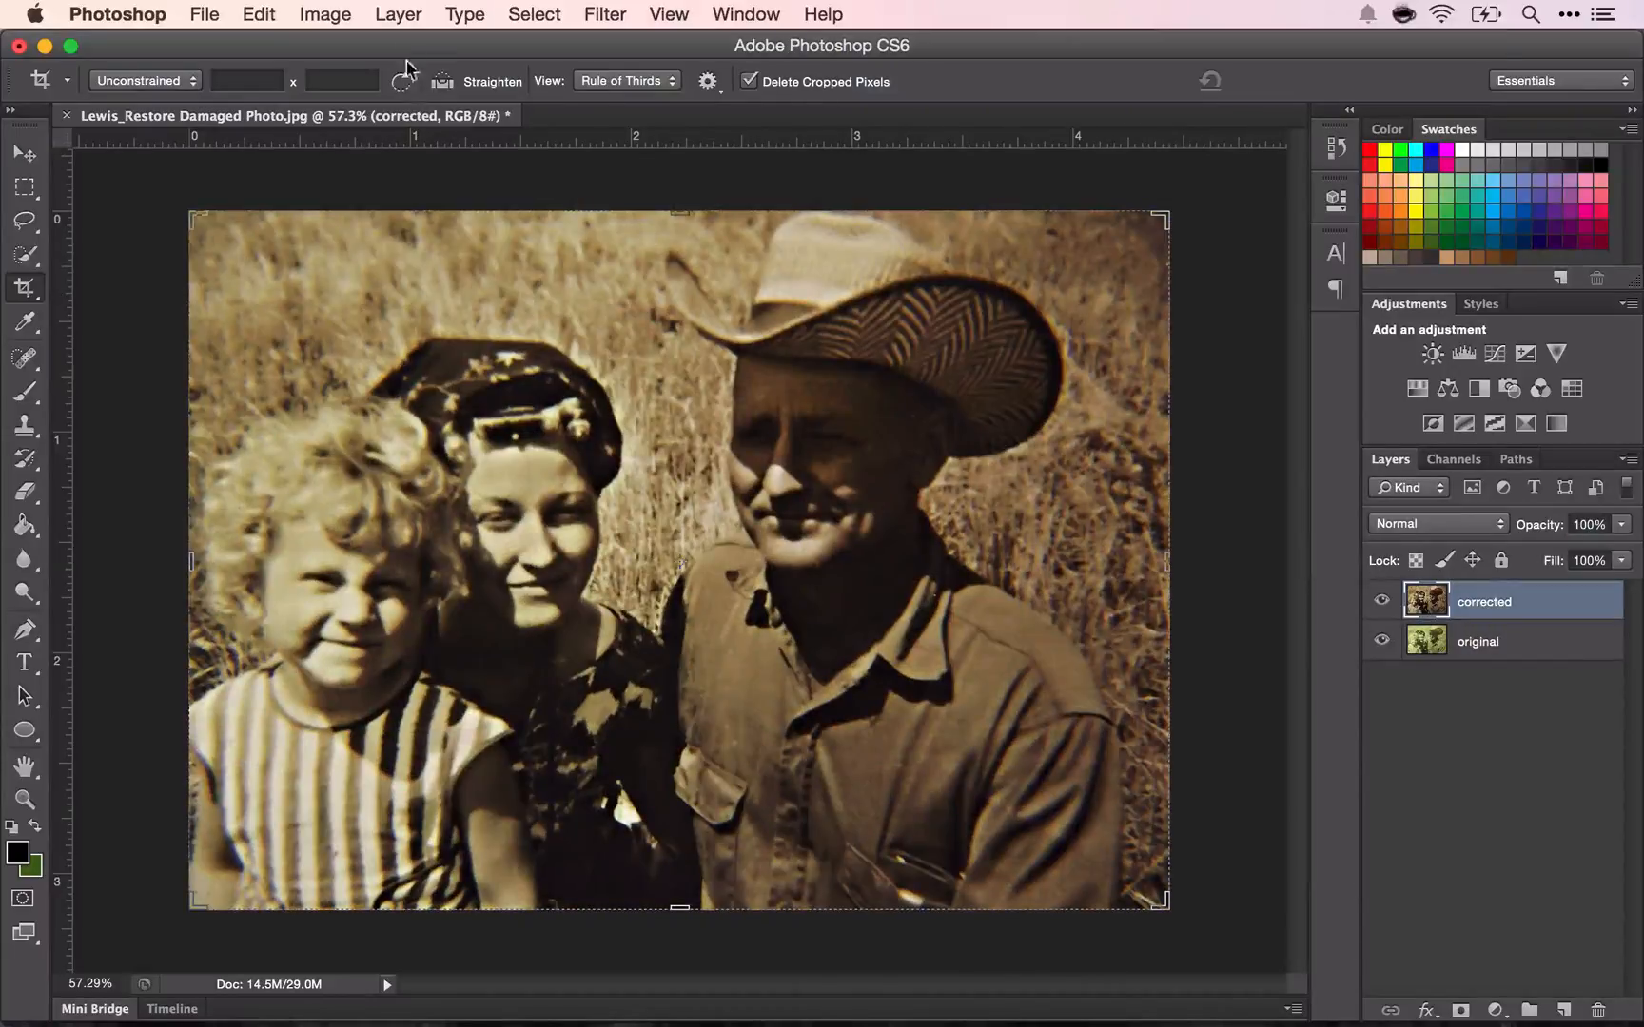
# Start a Levels adjustment on the corrected layer and set the Red channel's white input level to 245
pyautogui.click(328, 15)
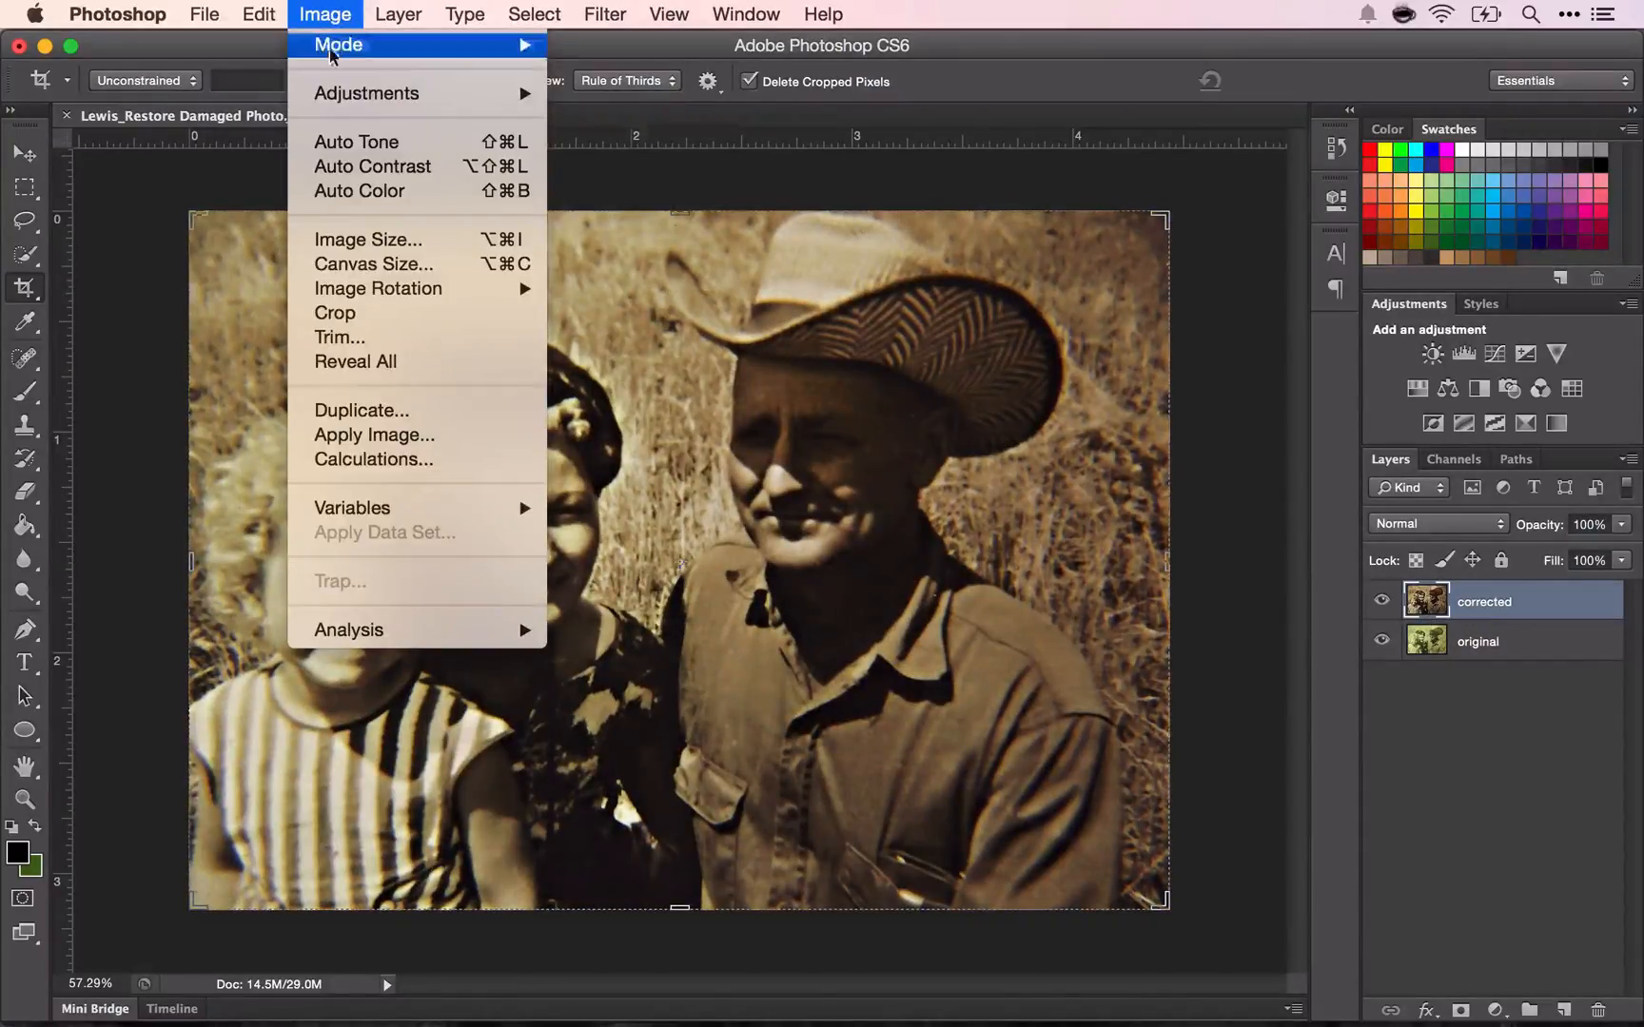
pyautogui.moveTo(447, 93)
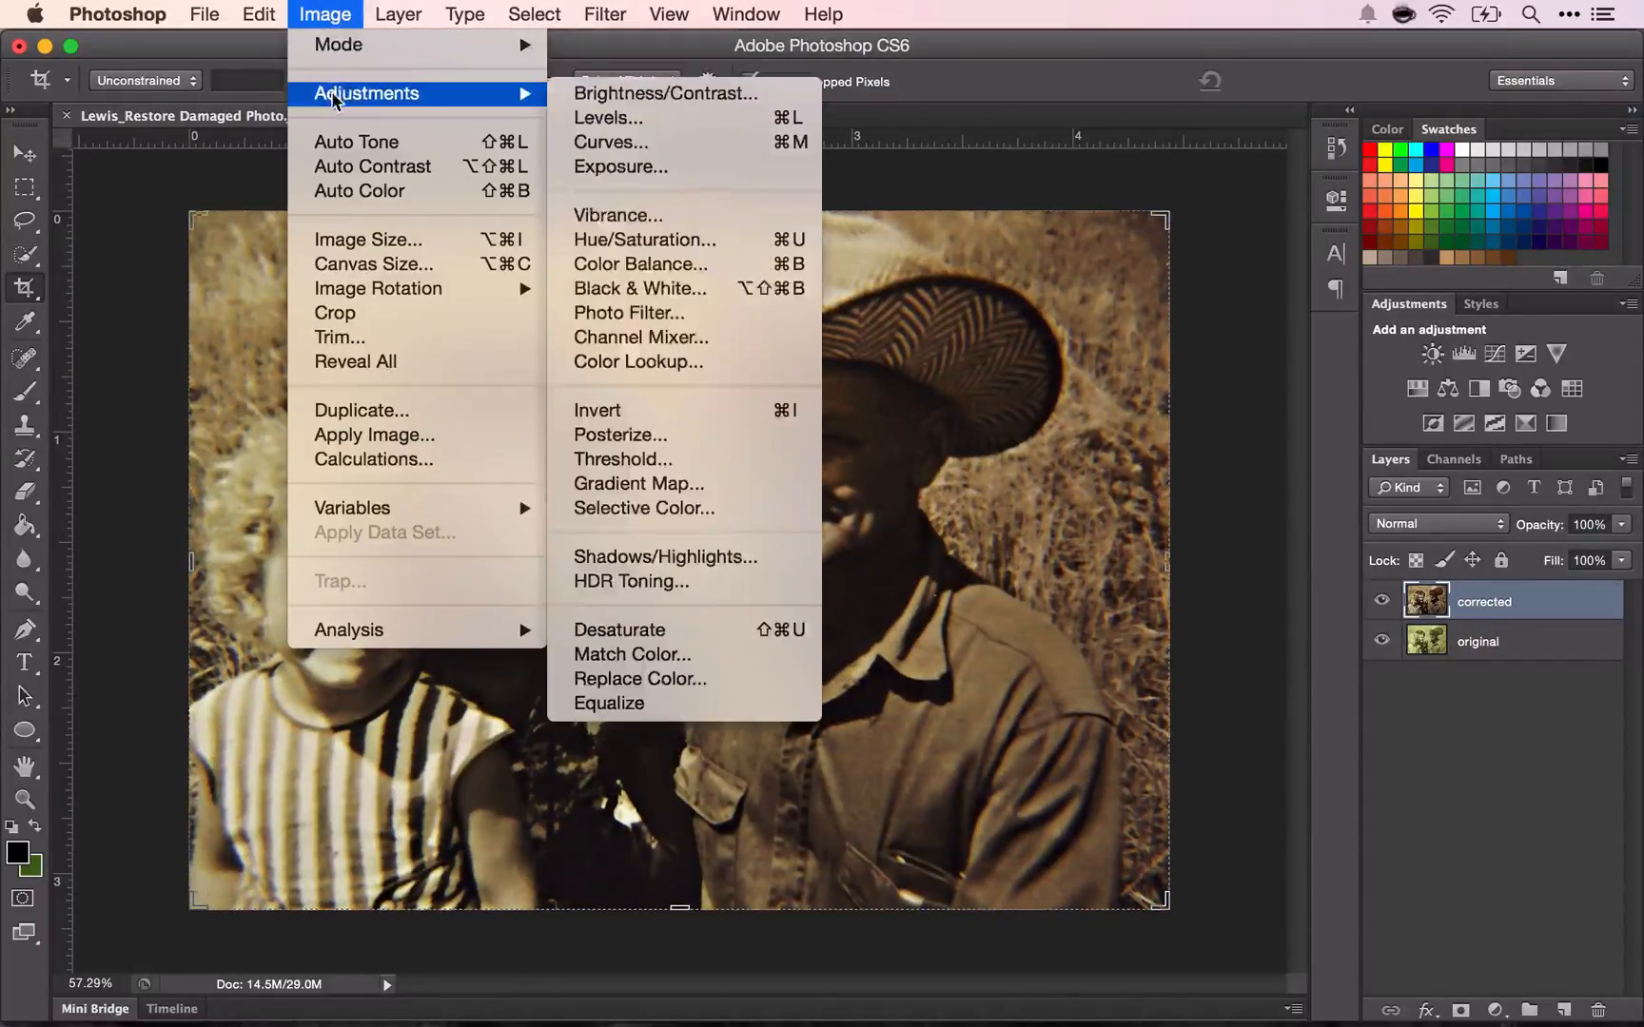
pyautogui.click(658, 120)
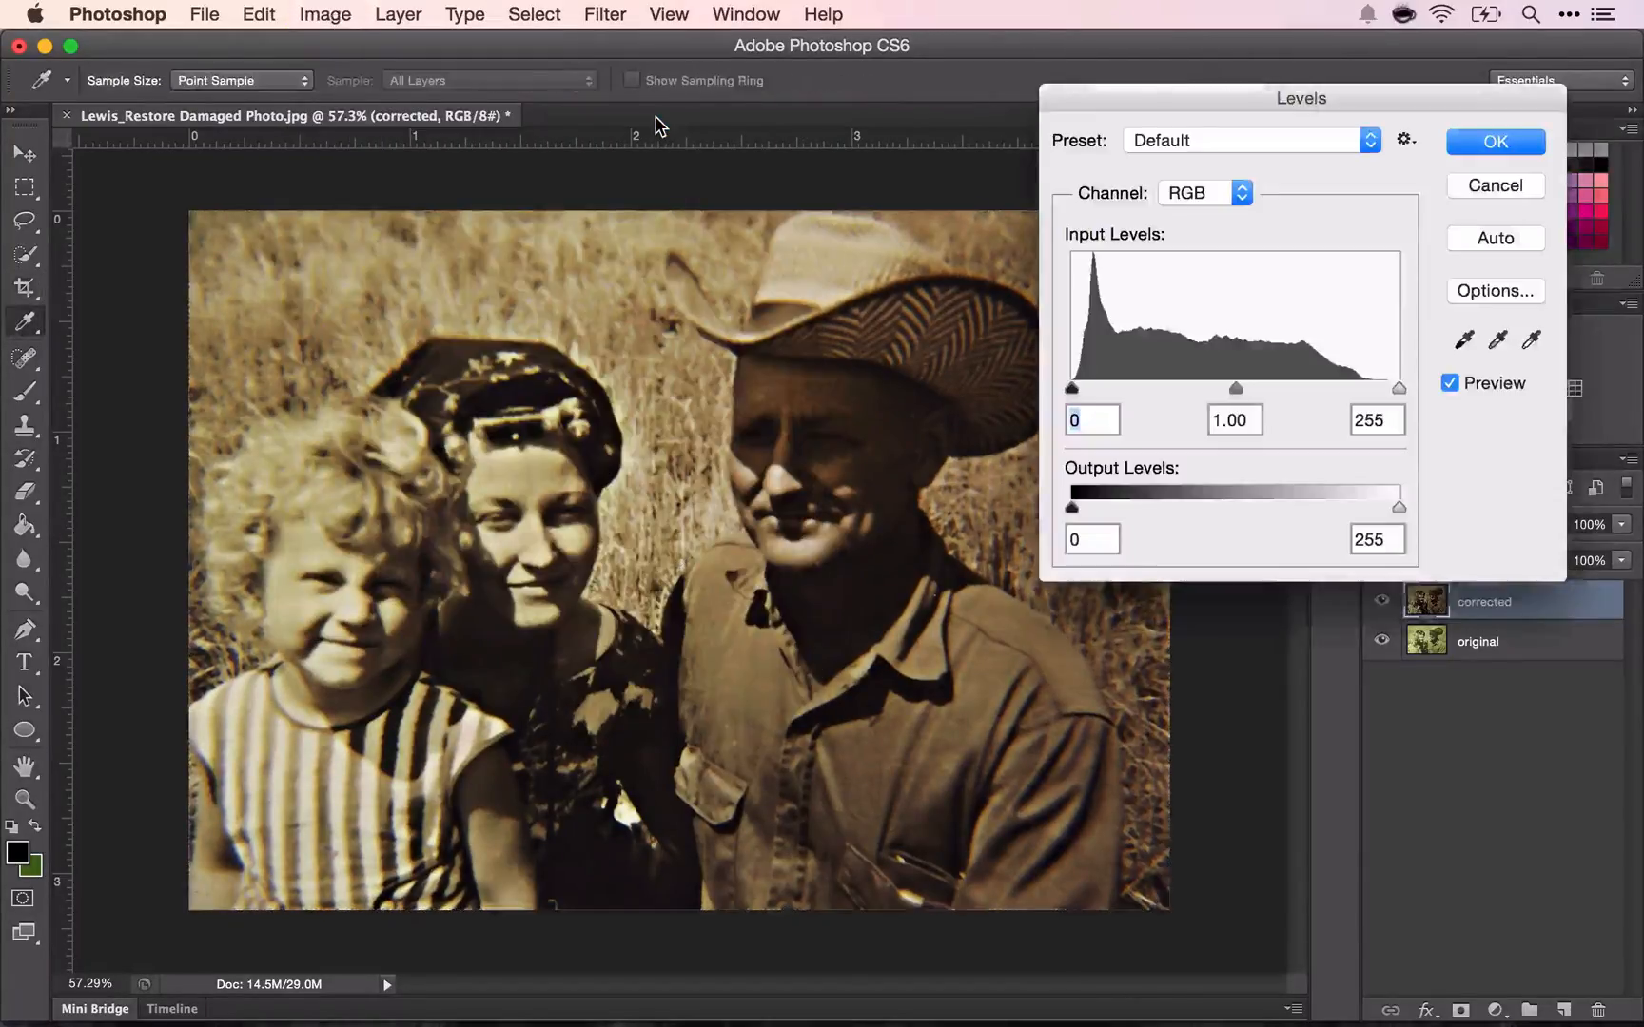
pyautogui.click(1258, 196)
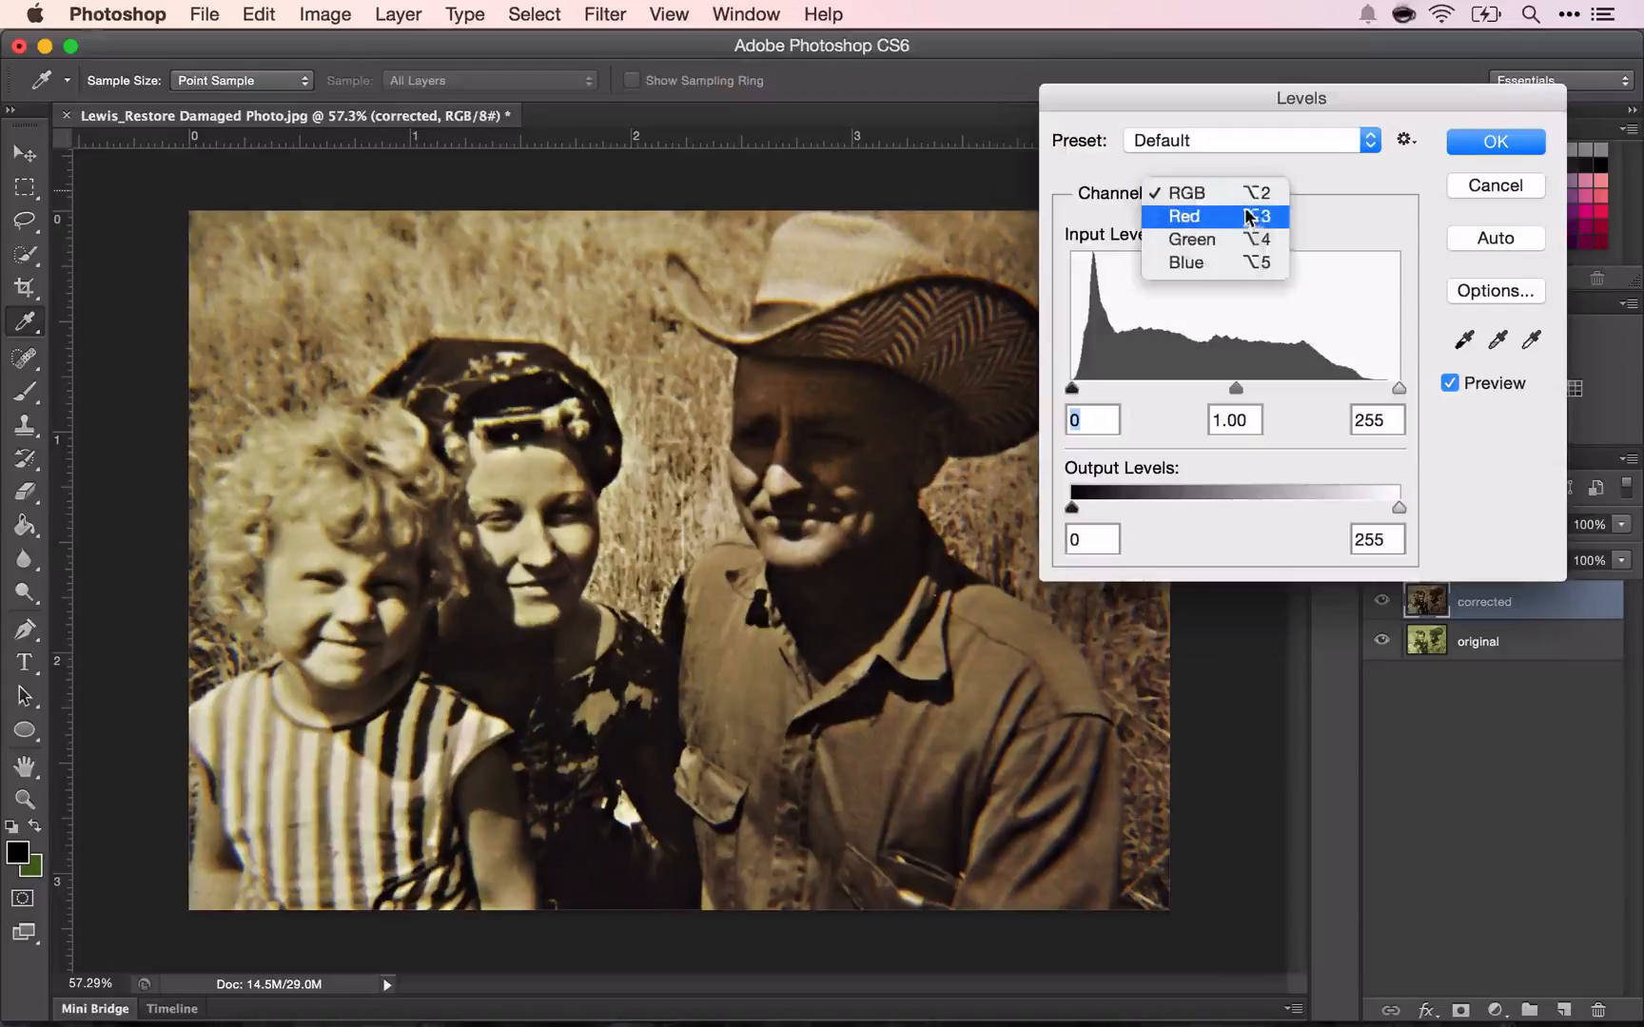
pyautogui.click(1245, 215)
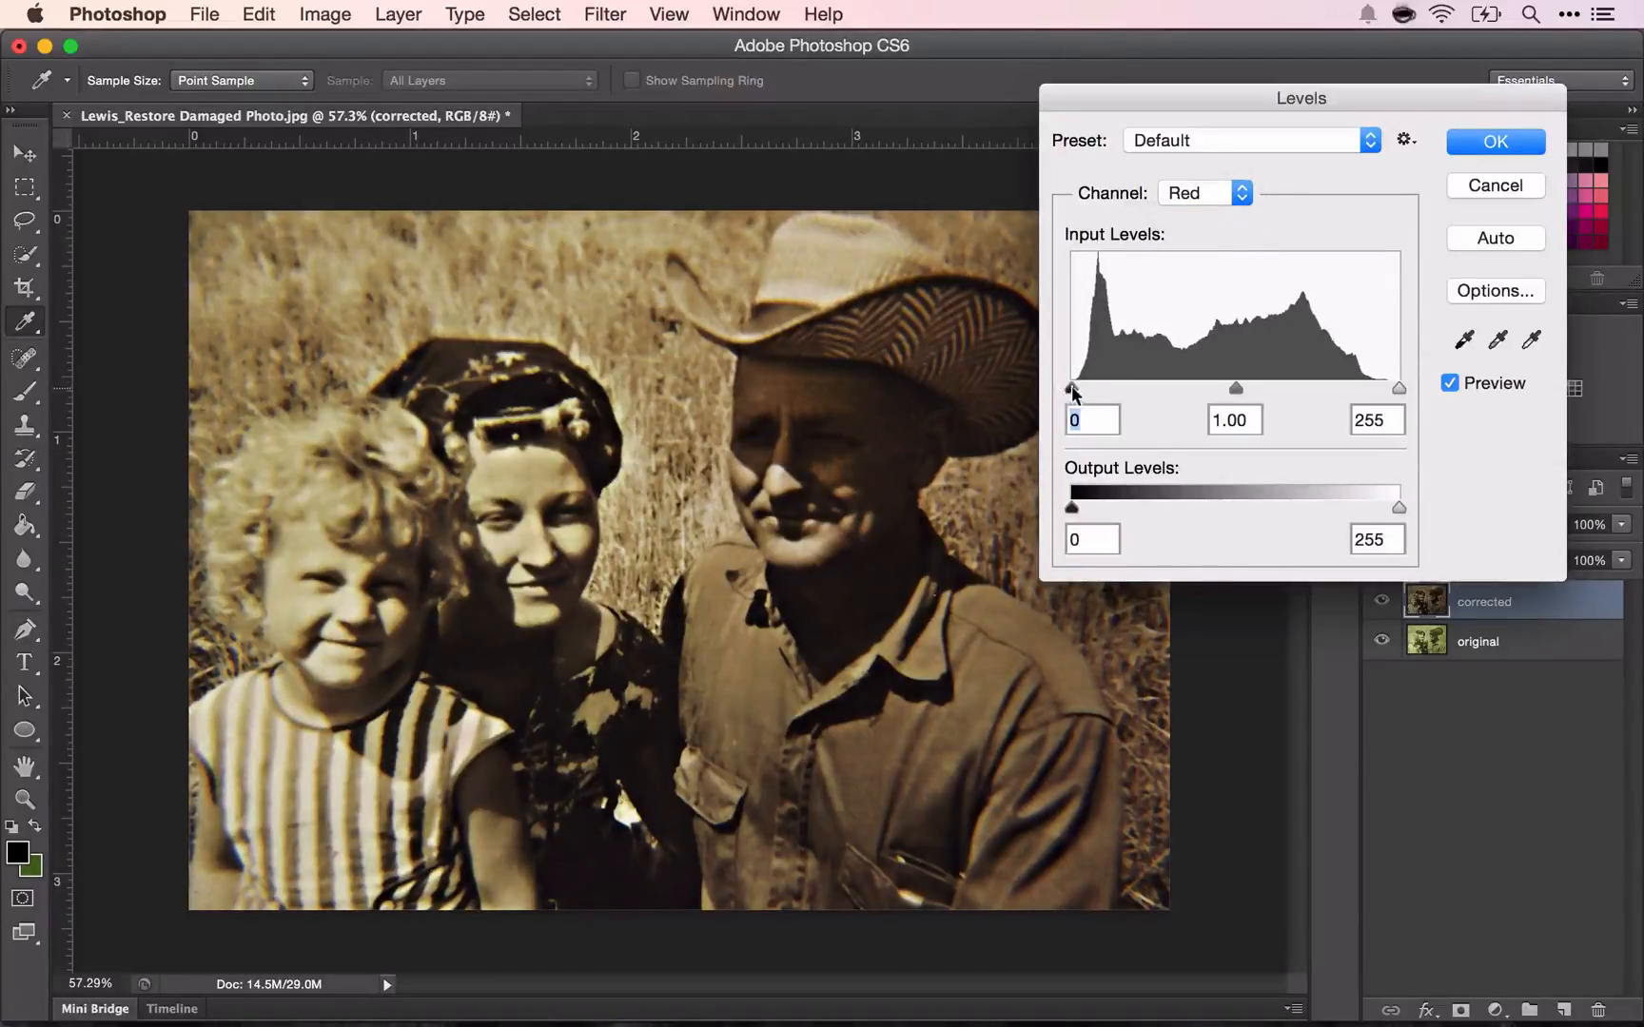
pyautogui.moveTo(1399, 387); pyautogui.dragTo(1386, 387)
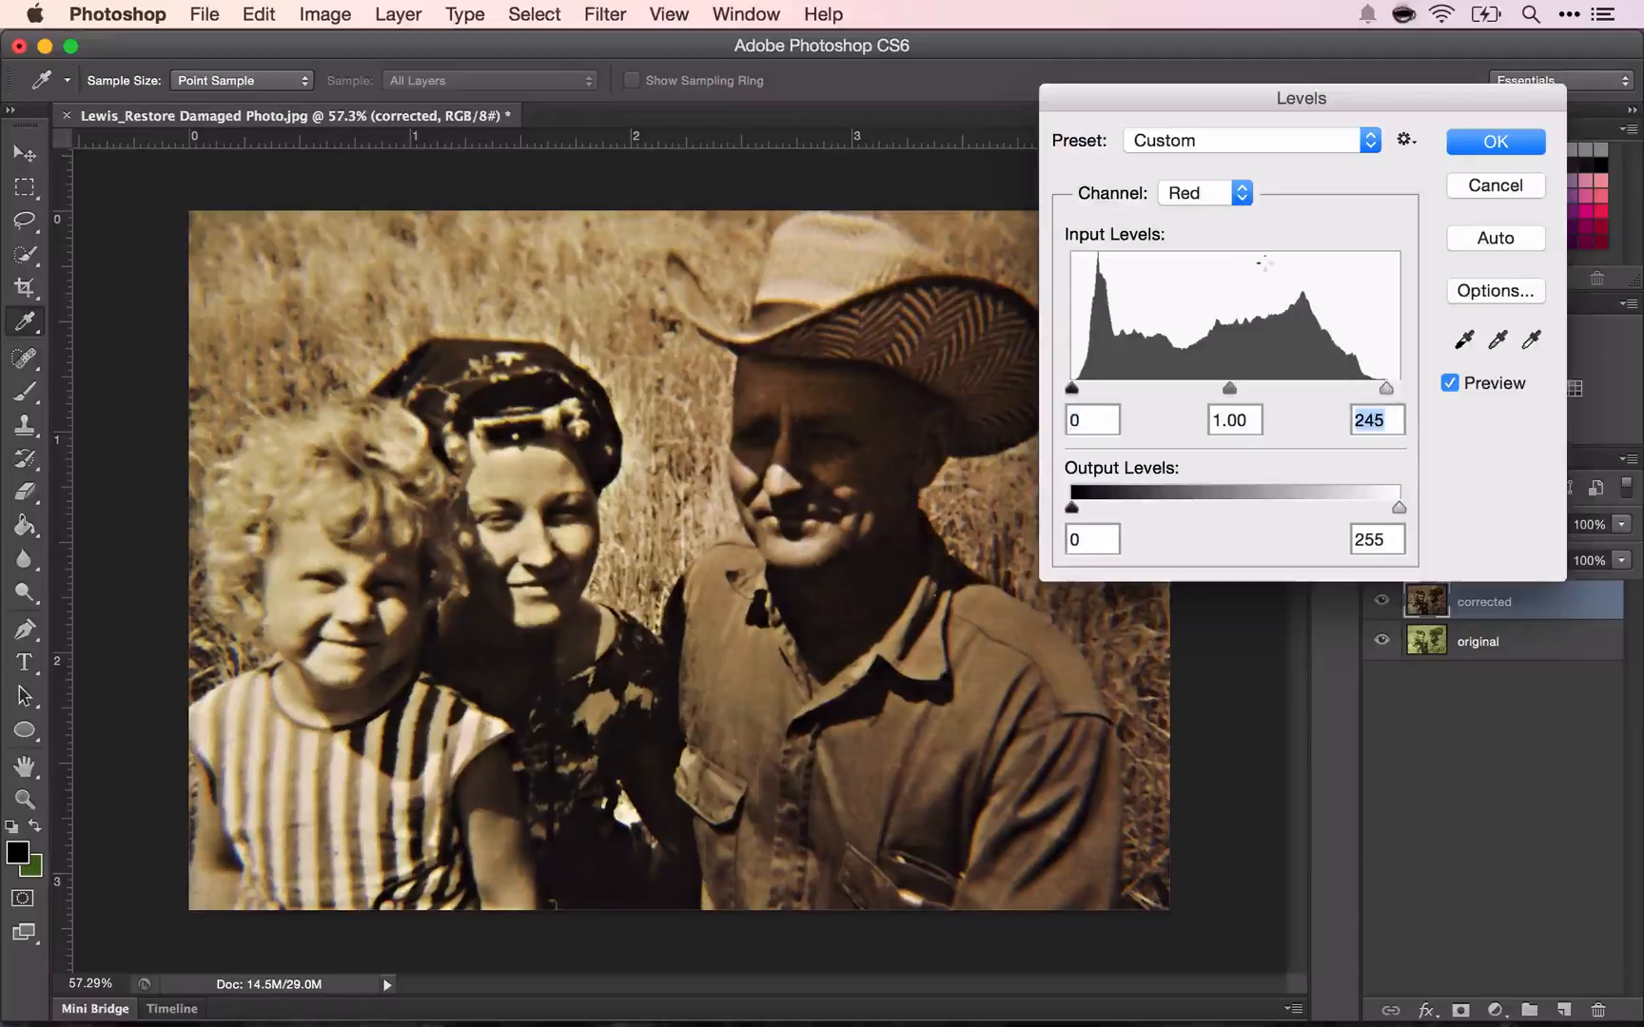
# Set the Levels white input level to 243 for the Green channel and 232 for the Blue channel
pyautogui.click(1228, 190)
pyautogui.click(1238, 217)
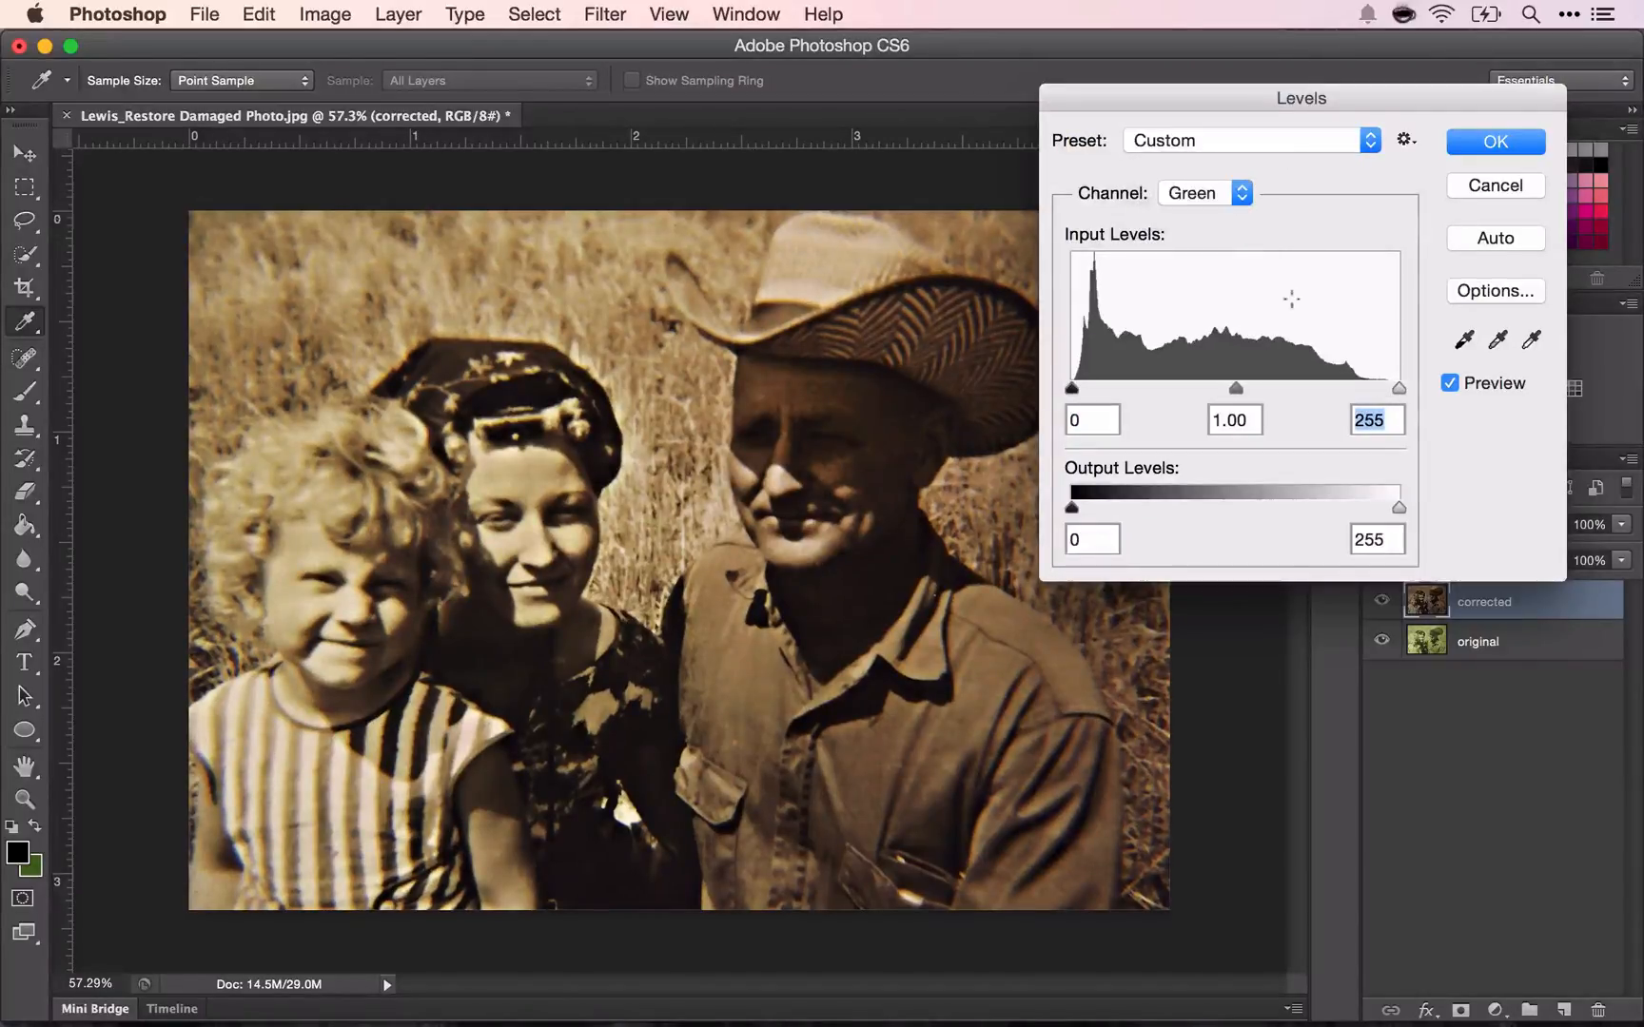
pyautogui.moveTo(1398, 389); pyautogui.dragTo(1382, 387)
pyautogui.click(1250, 192)
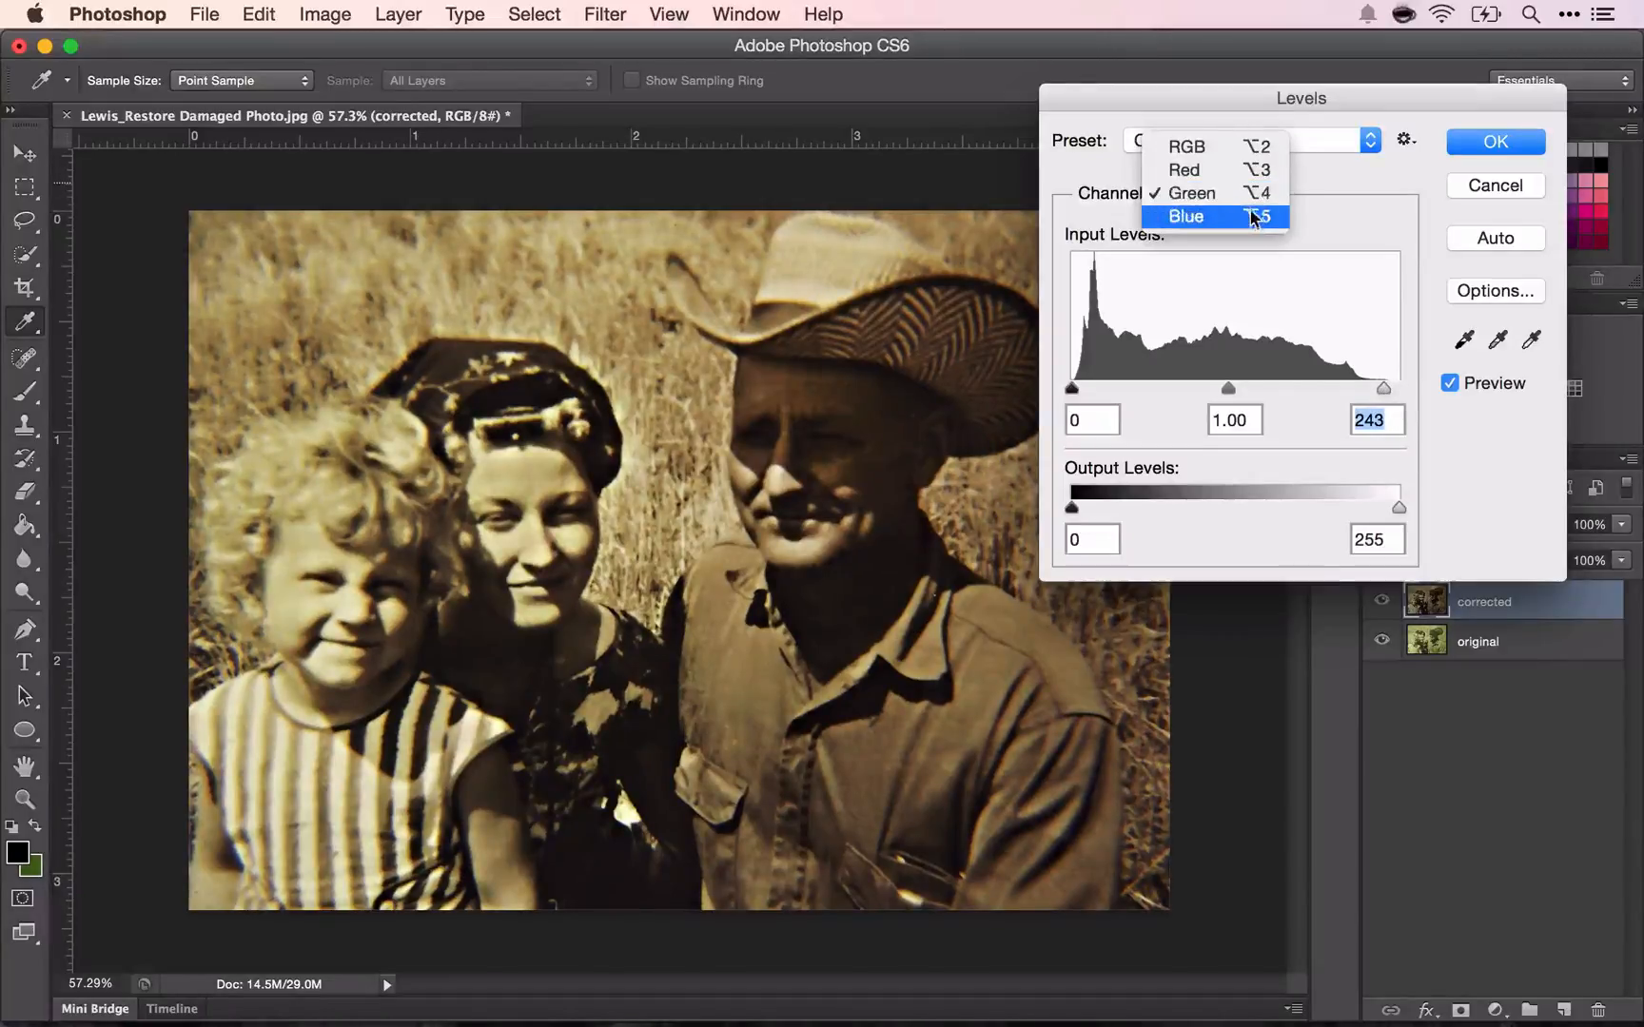
pyautogui.click(1257, 215)
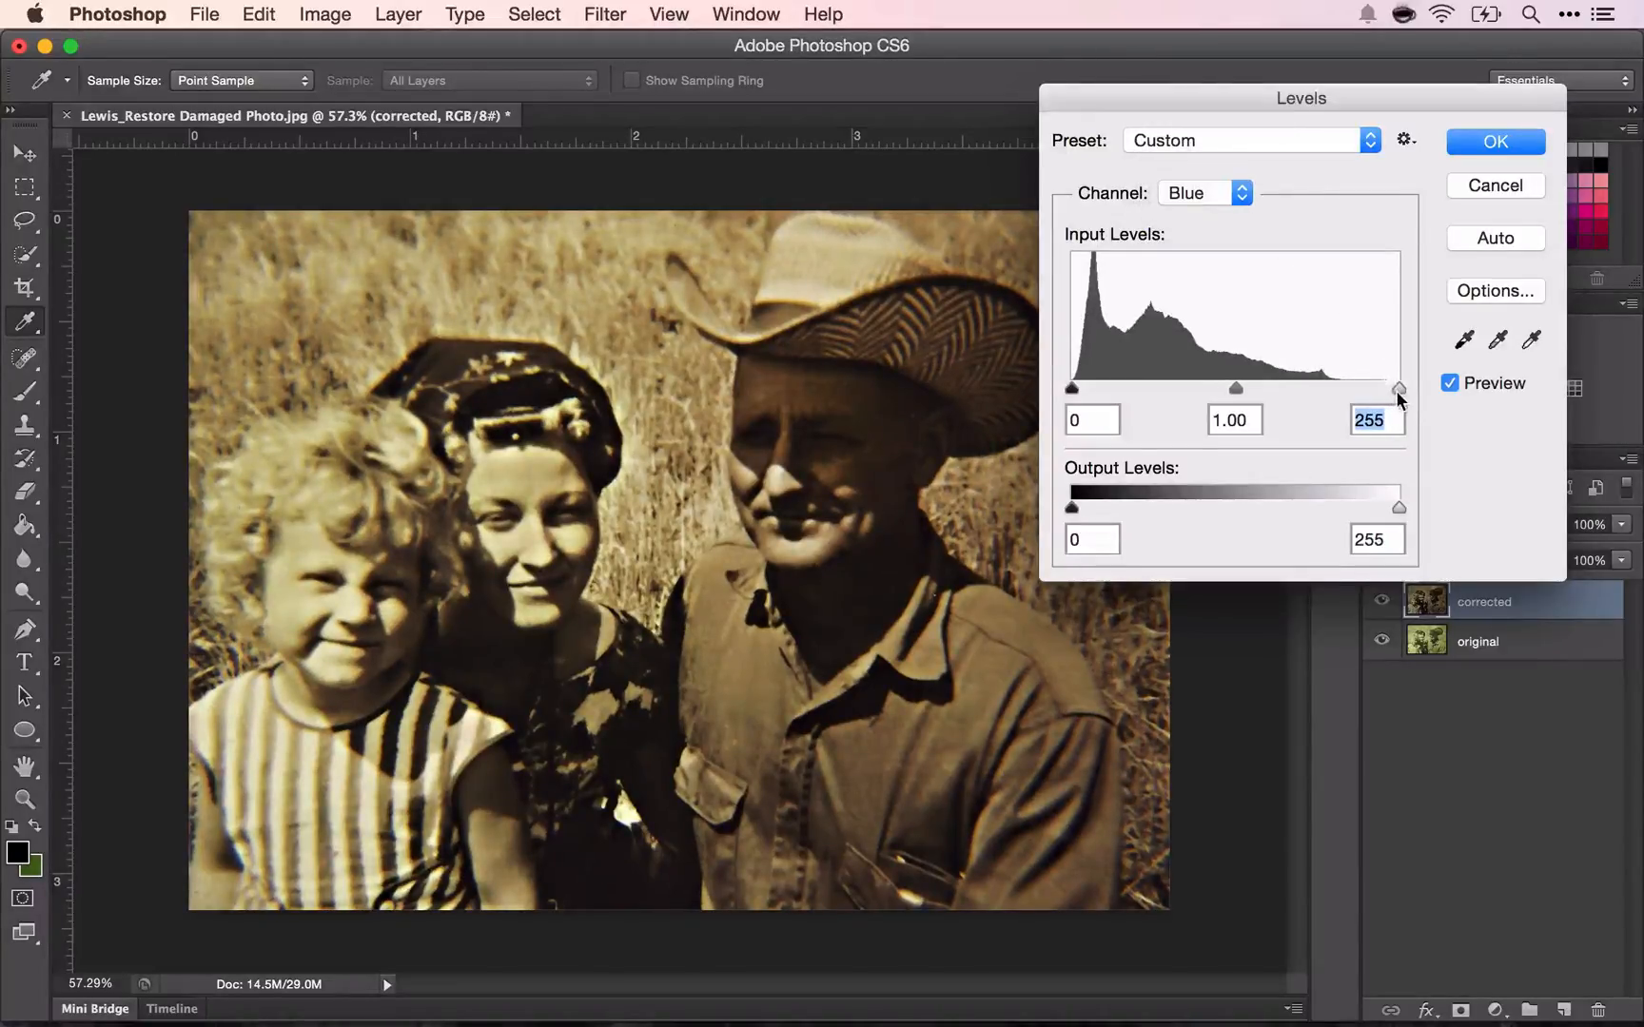
pyautogui.moveTo(1395, 390)
pyautogui.mouseDown()
pyautogui.moveTo(1335, 393)
pyautogui.moveTo(1397, 393)
pyautogui.moveTo(1368, 391)
pyautogui.mouseUp()
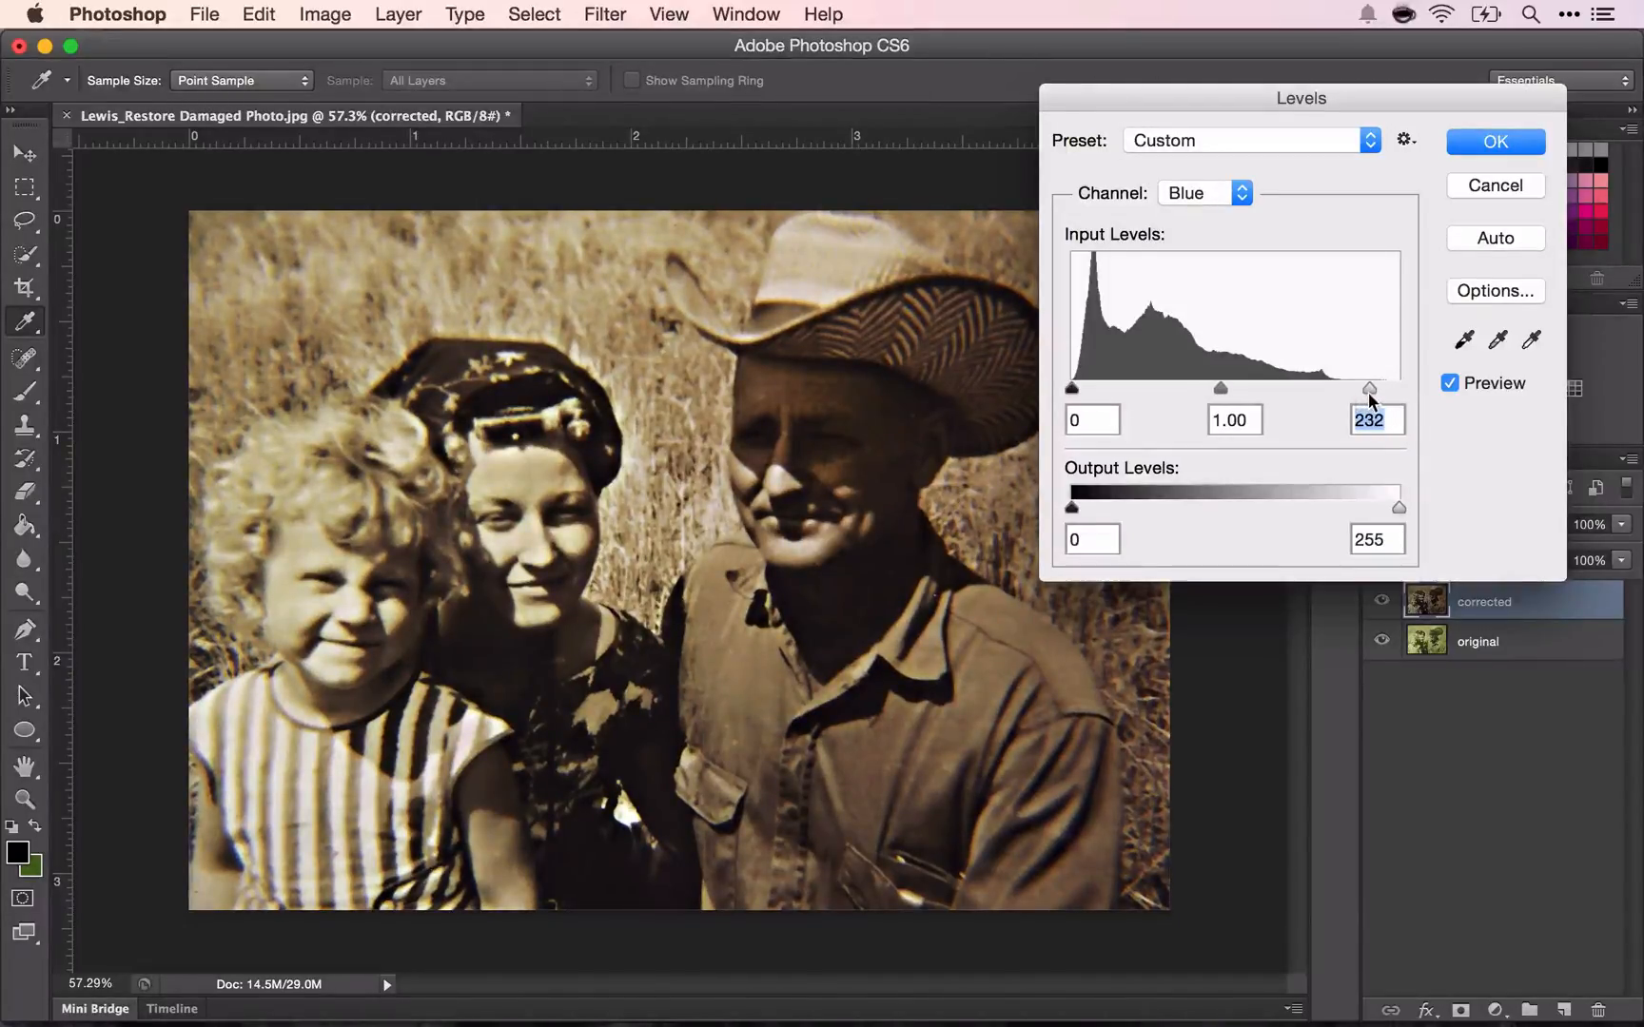
# Compare the photo with the Levels preview off and on, and apply the adjustment
pyautogui.click(1451, 384)
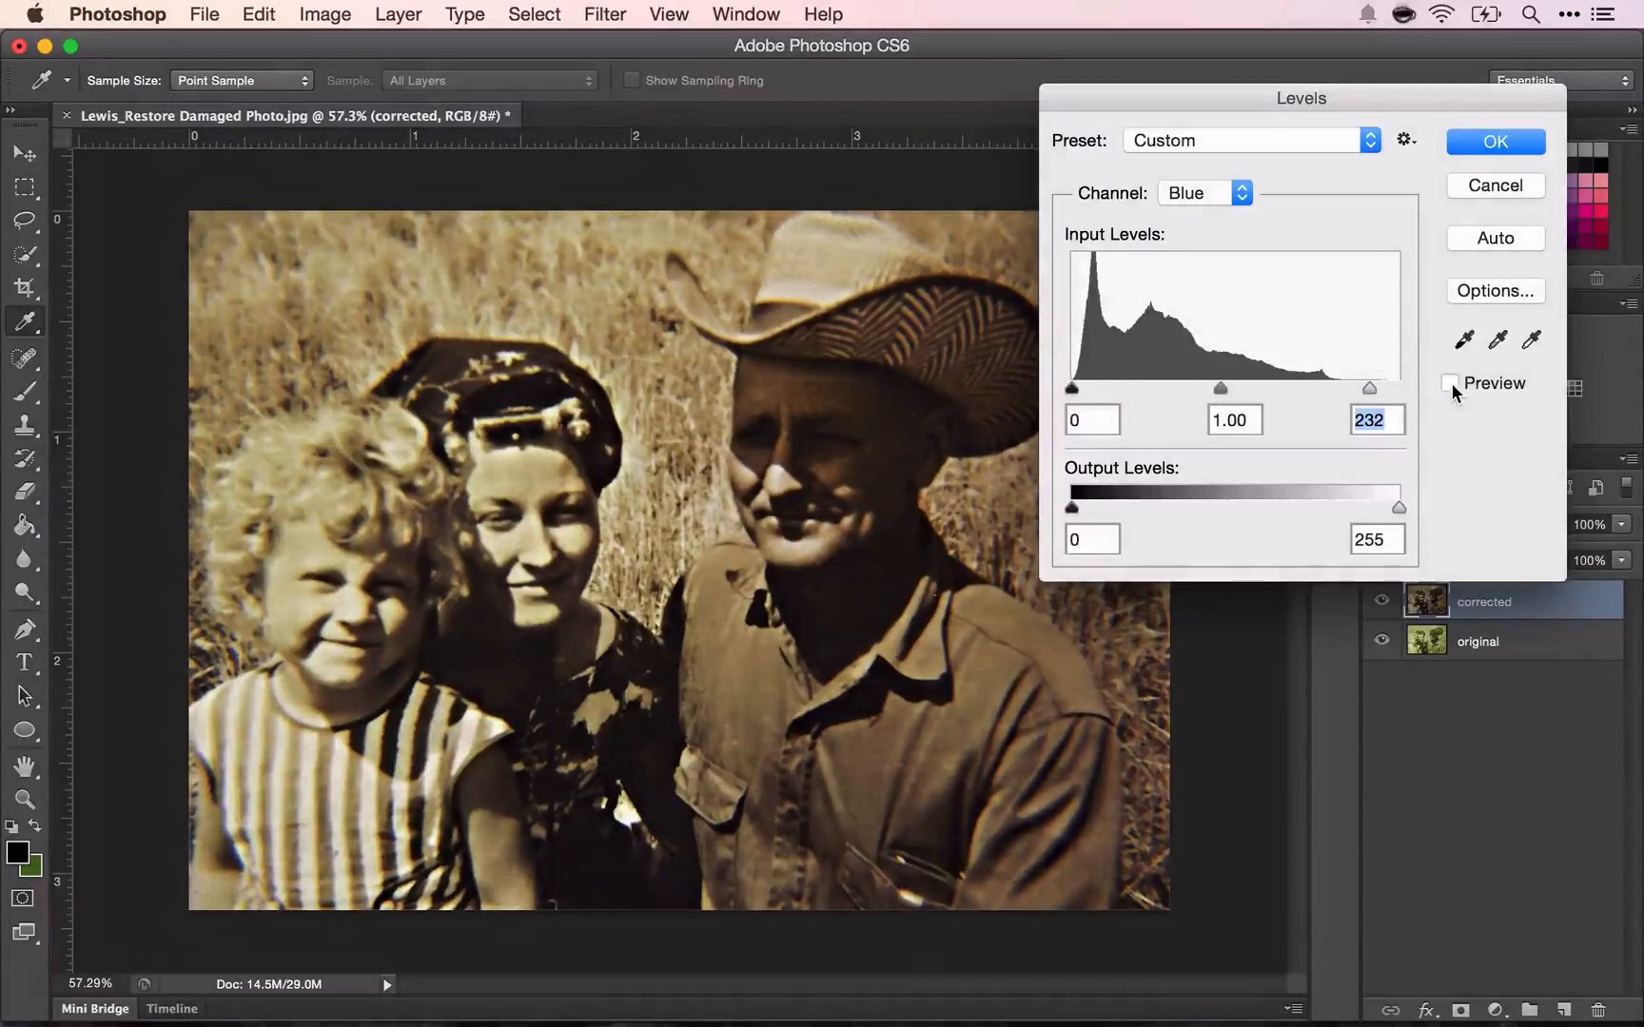
pyautogui.click(1451, 385)
pyautogui.click(1451, 385)
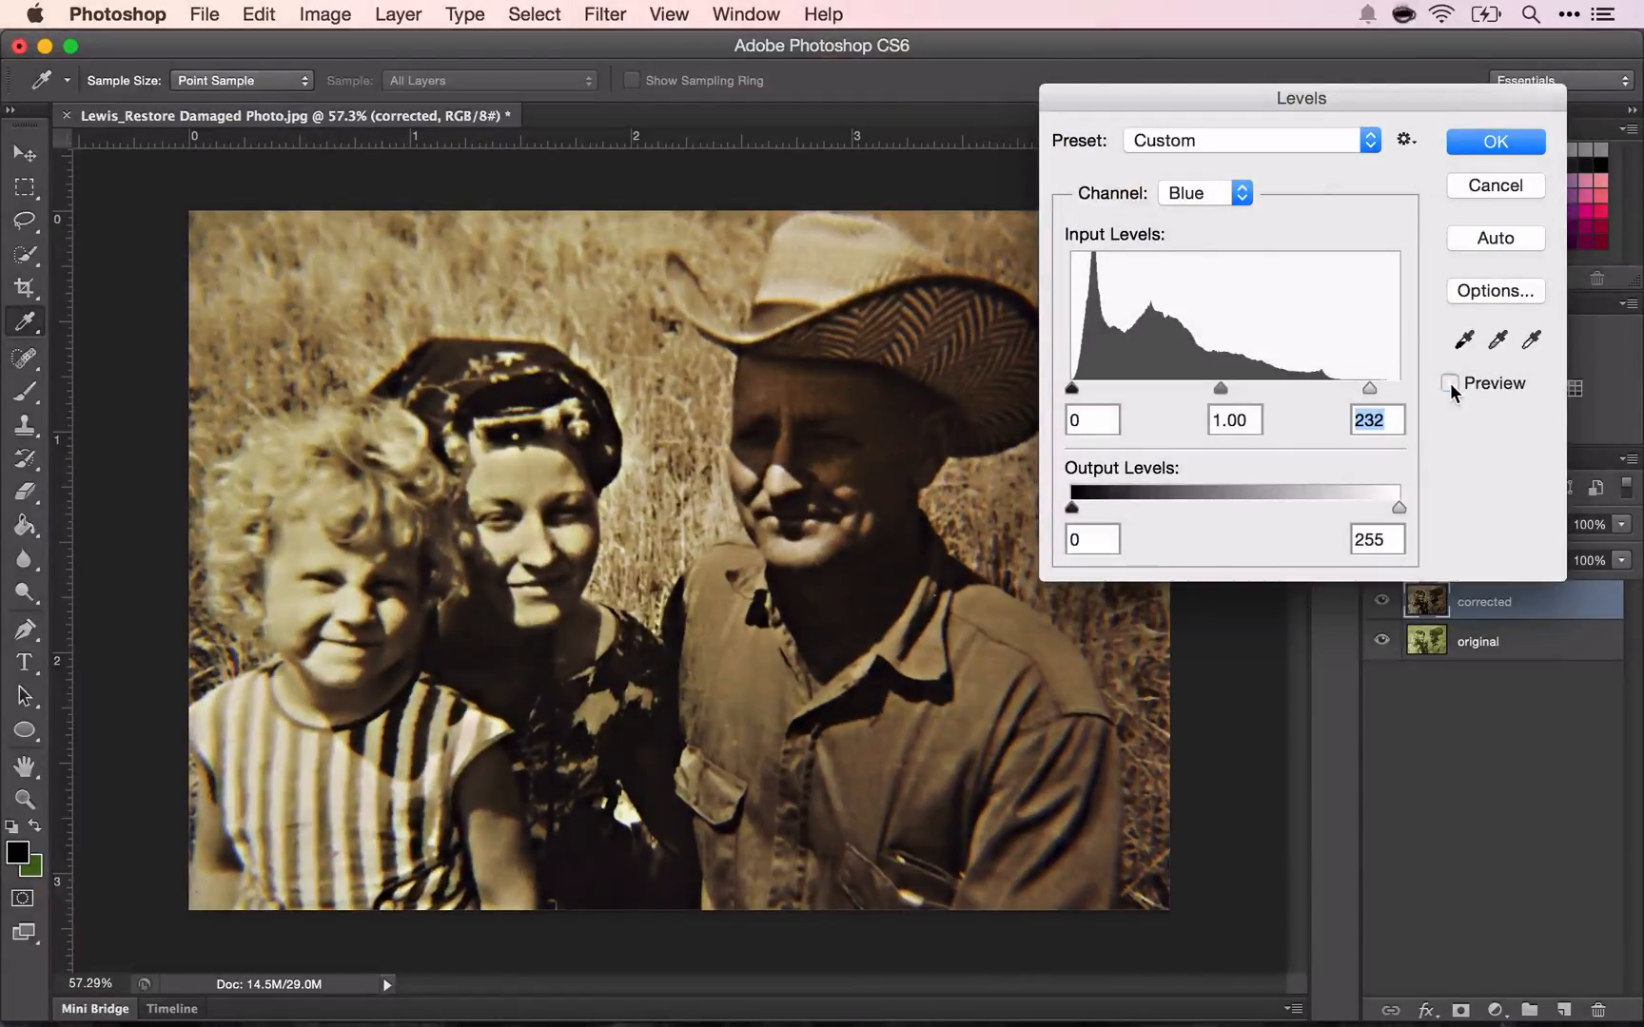
pyautogui.click(1451, 383)
pyautogui.click(1486, 139)
pyautogui.press('c')
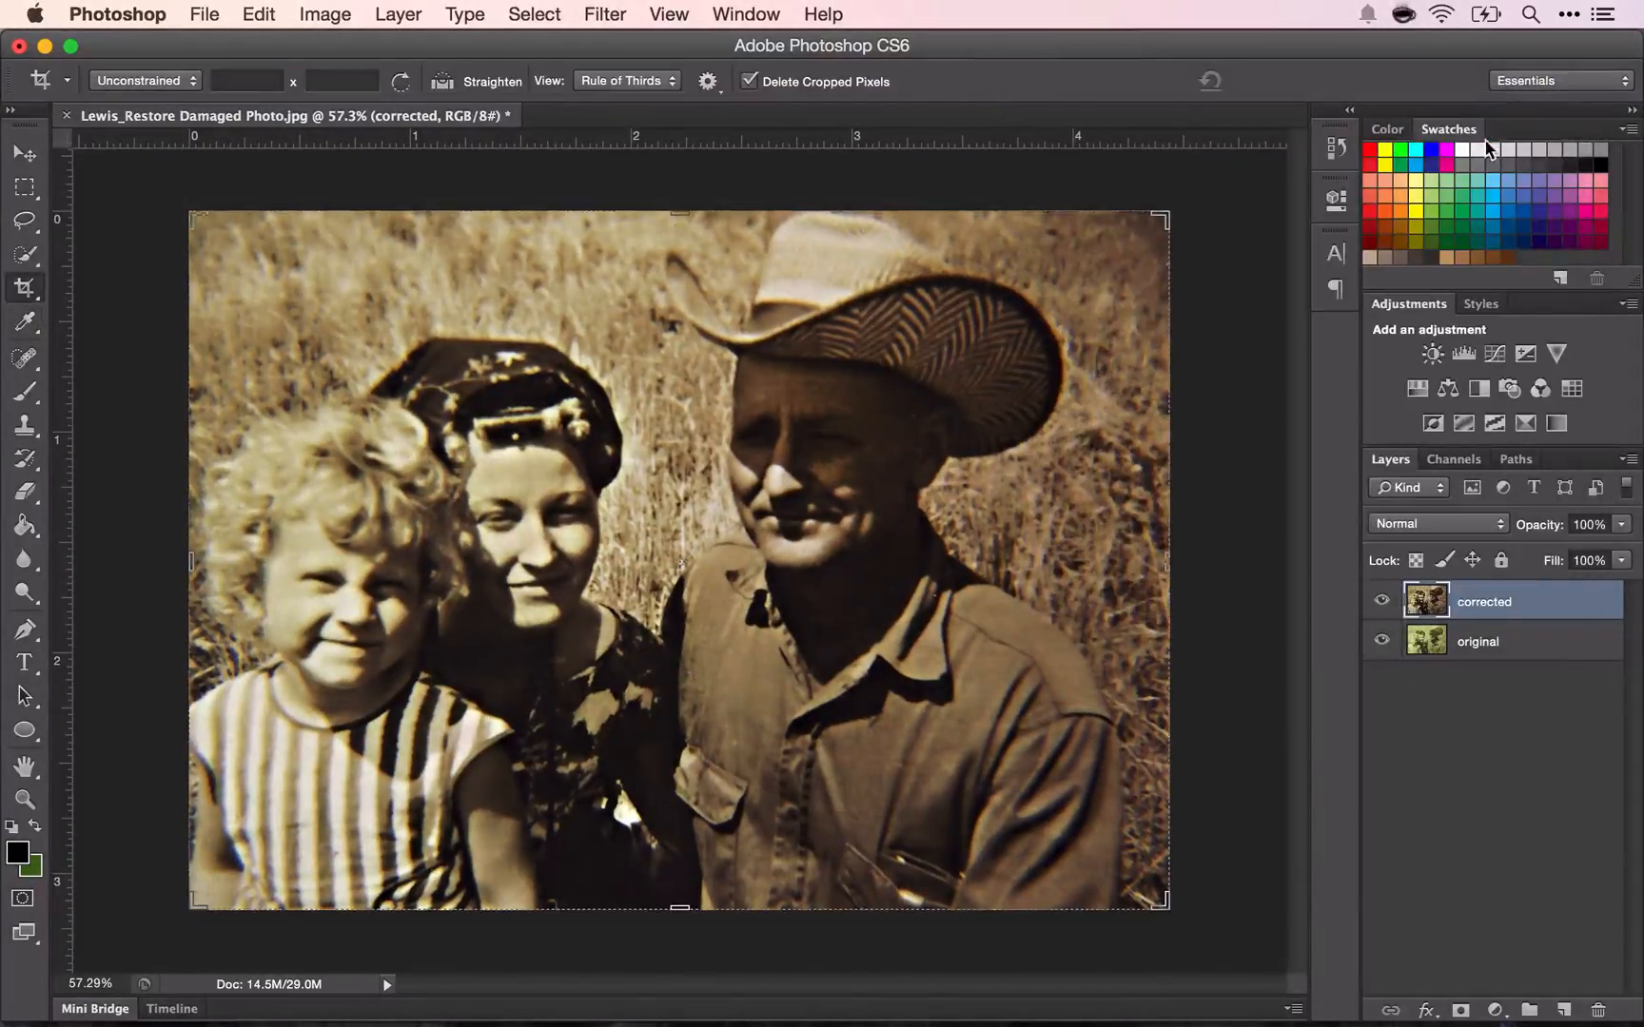
pyautogui.click(321, 14)
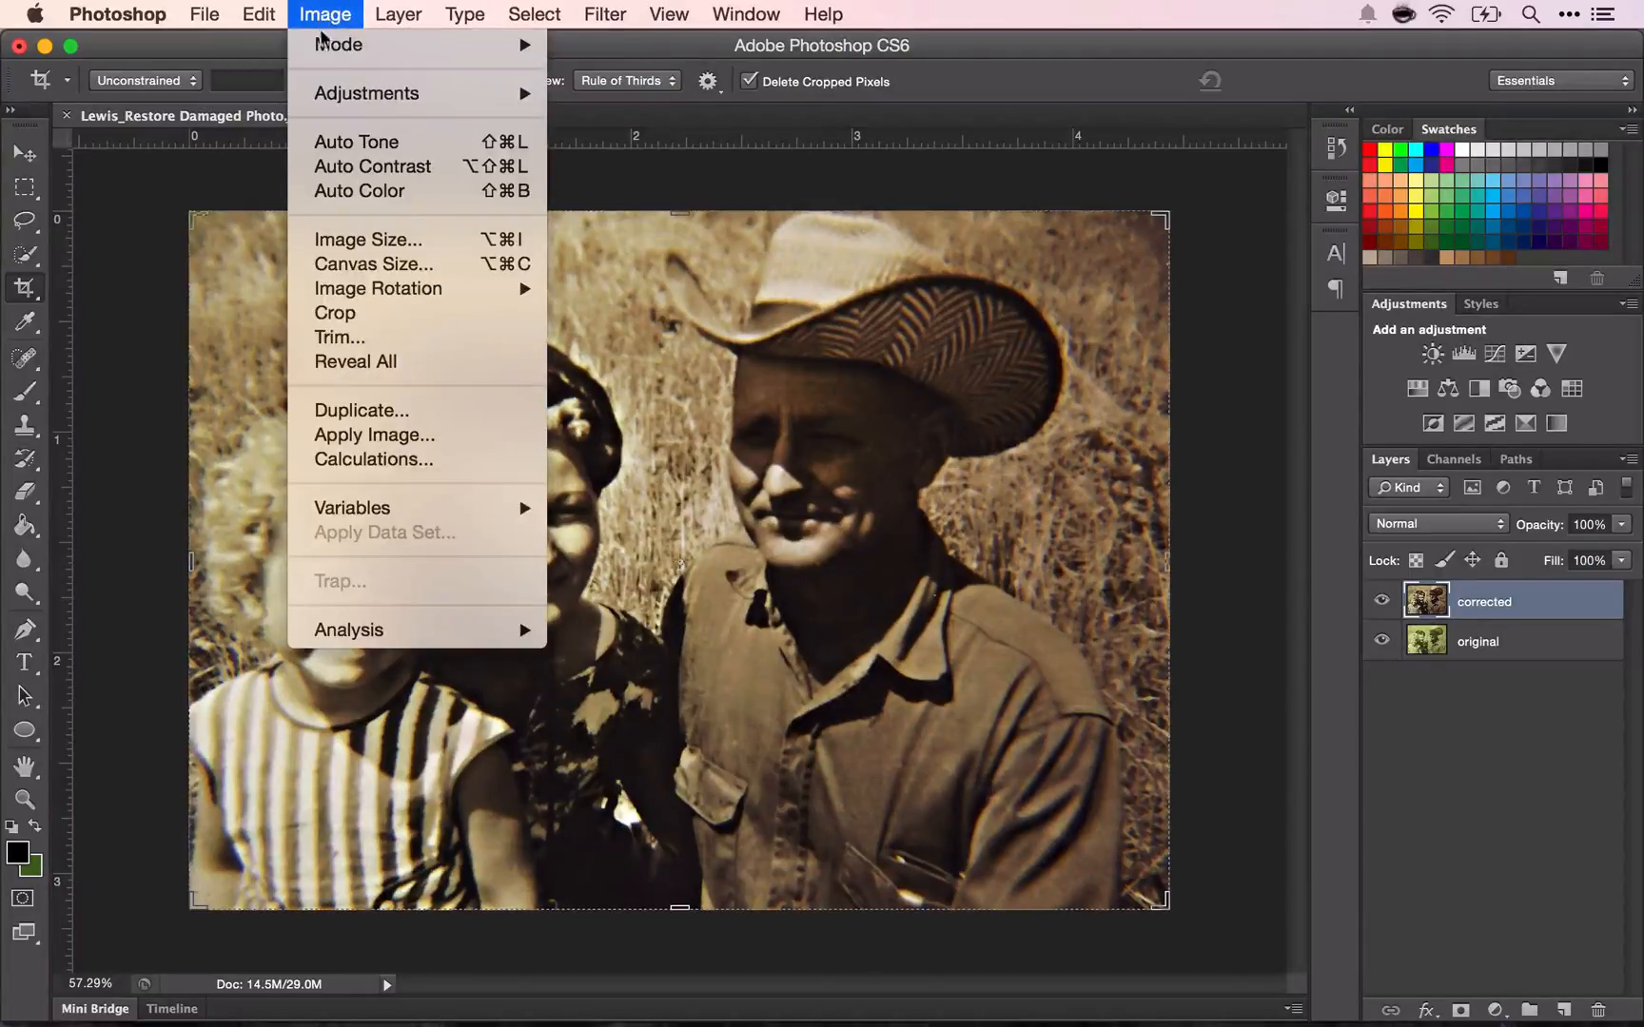
pyautogui.moveTo(333, 93)
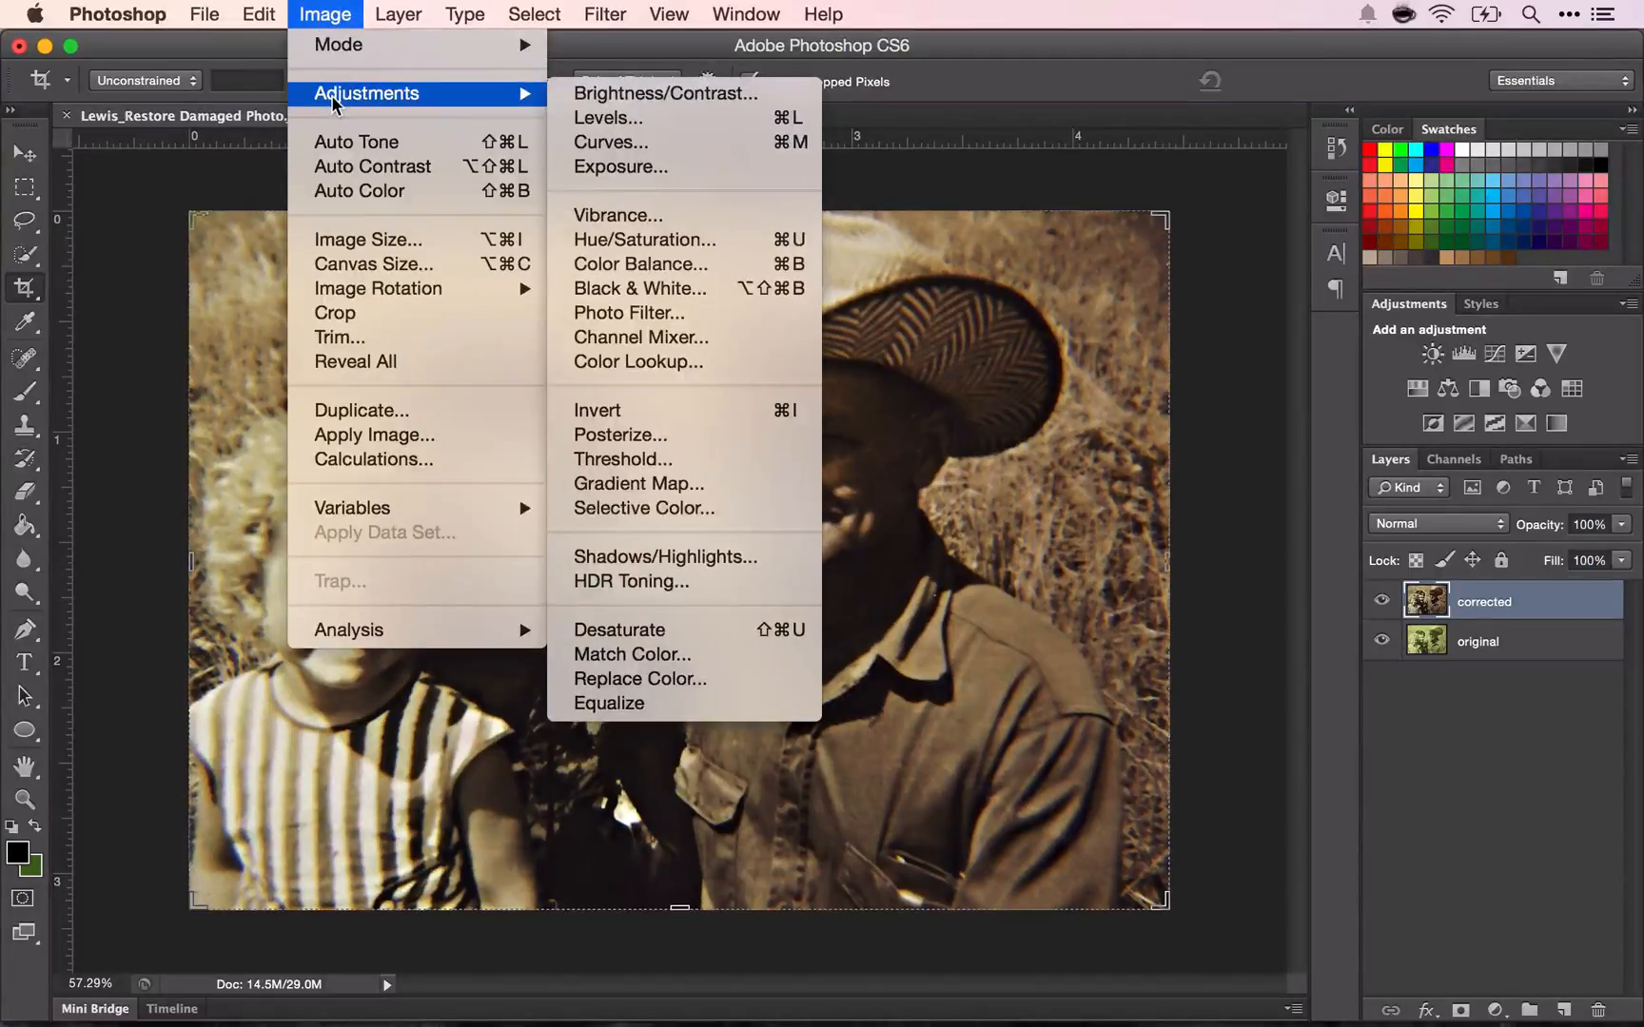
pyautogui.click(635, 141)
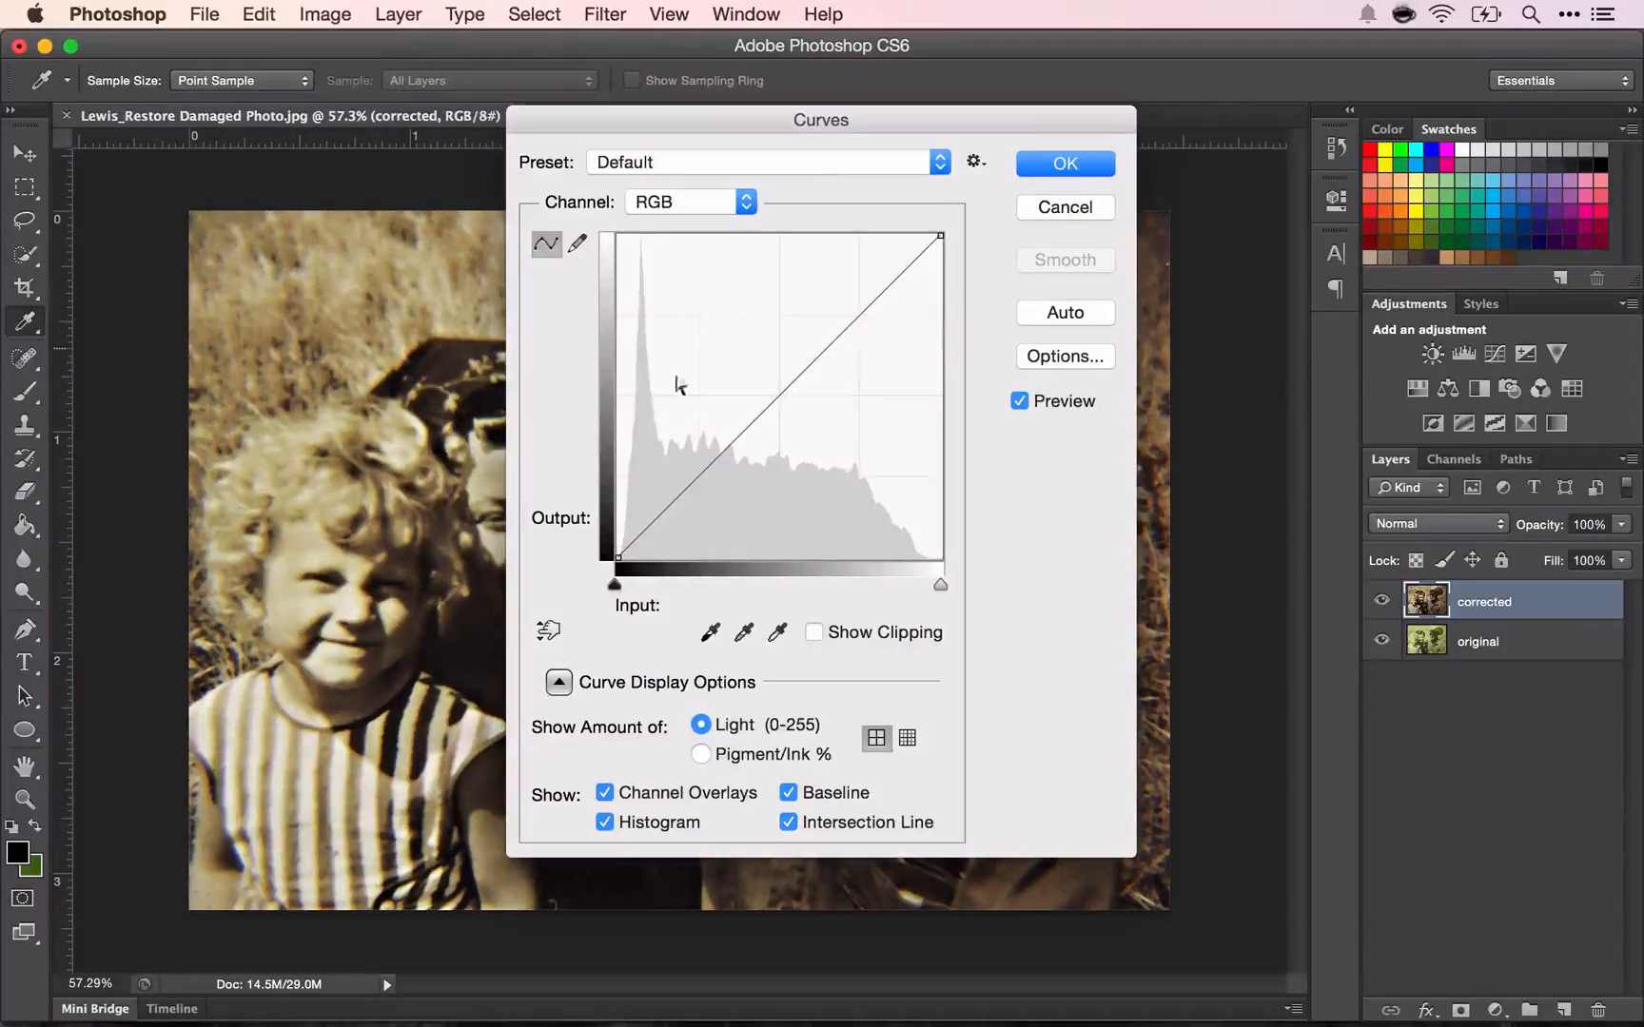
pyautogui.click(665, 200)
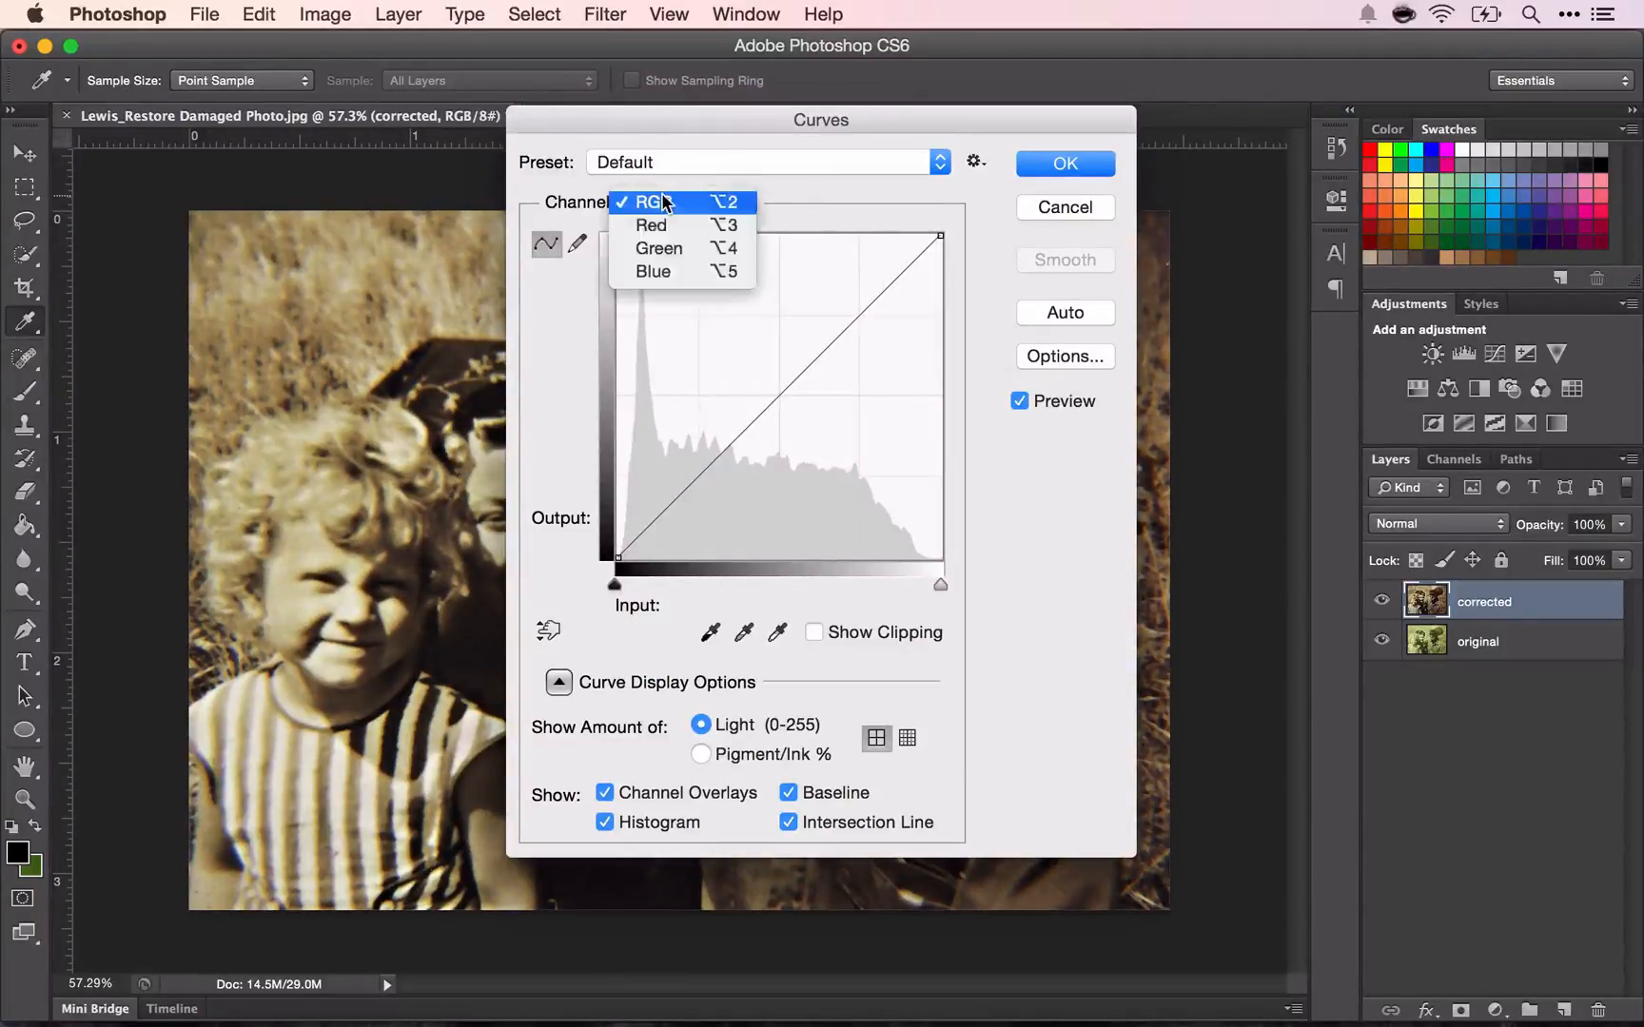
pyautogui.click(664, 253)
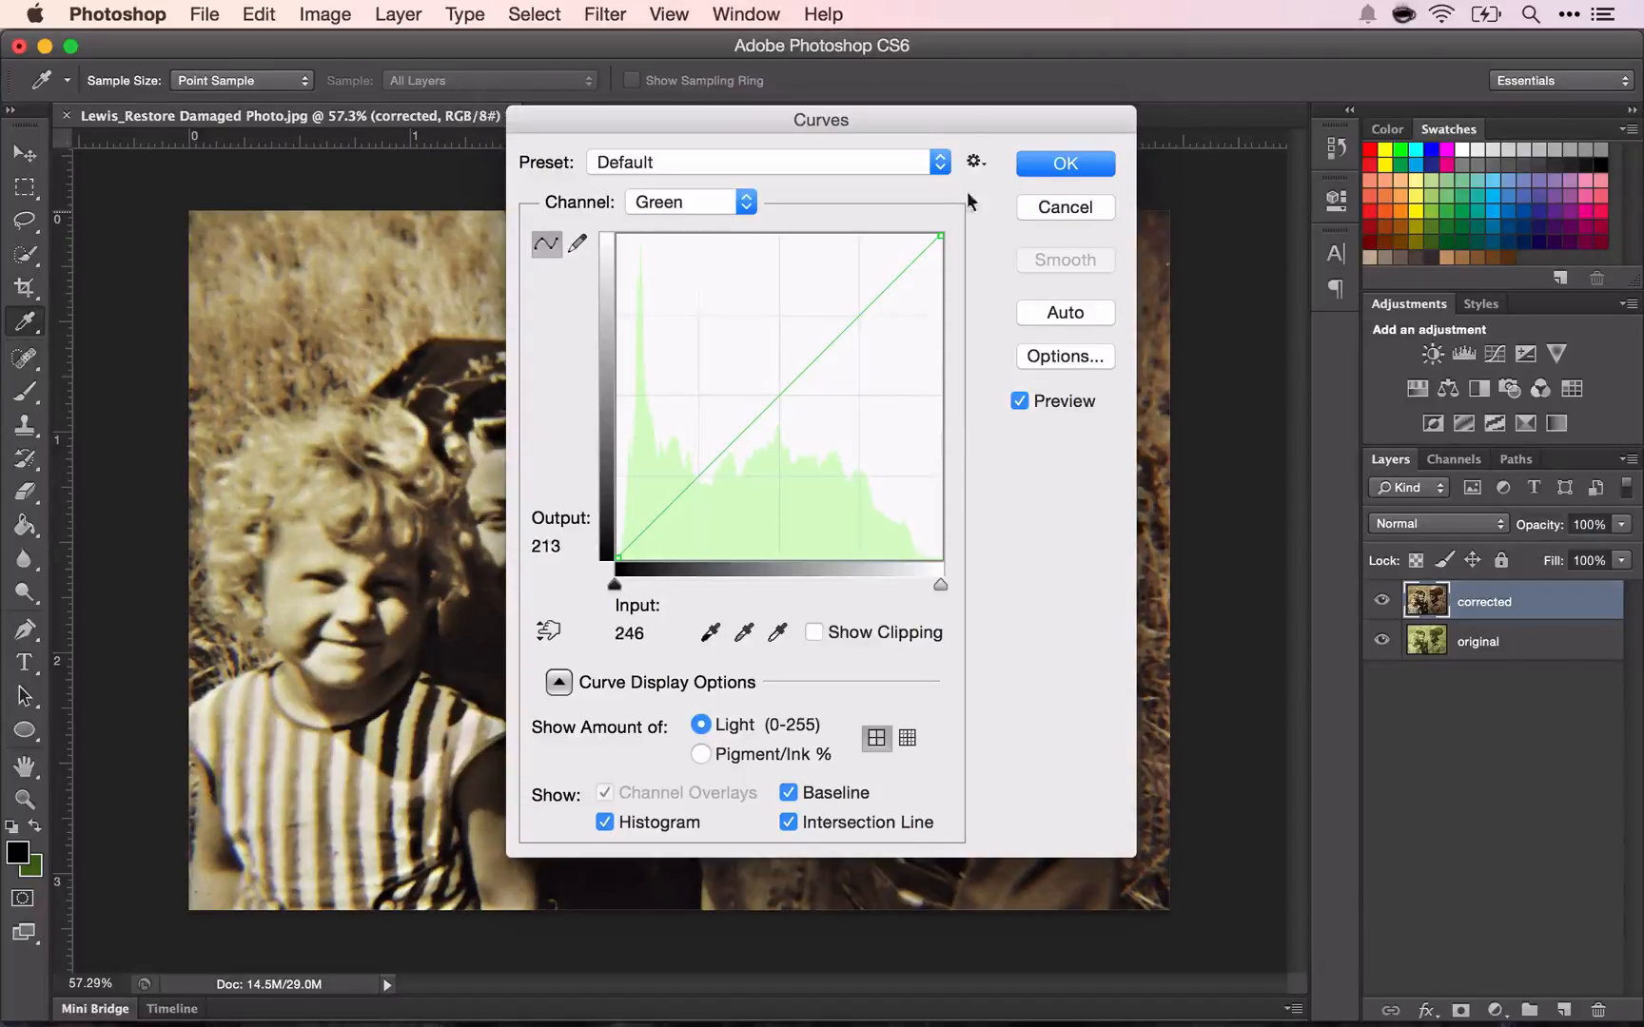
pyautogui.click(1065, 206)
pyautogui.press('c')
# Try a Brightness of 112 on the corrected layer with Brightness/Contrast and discard it
pyautogui.click(326, 14)
pyautogui.moveTo(349, 112)
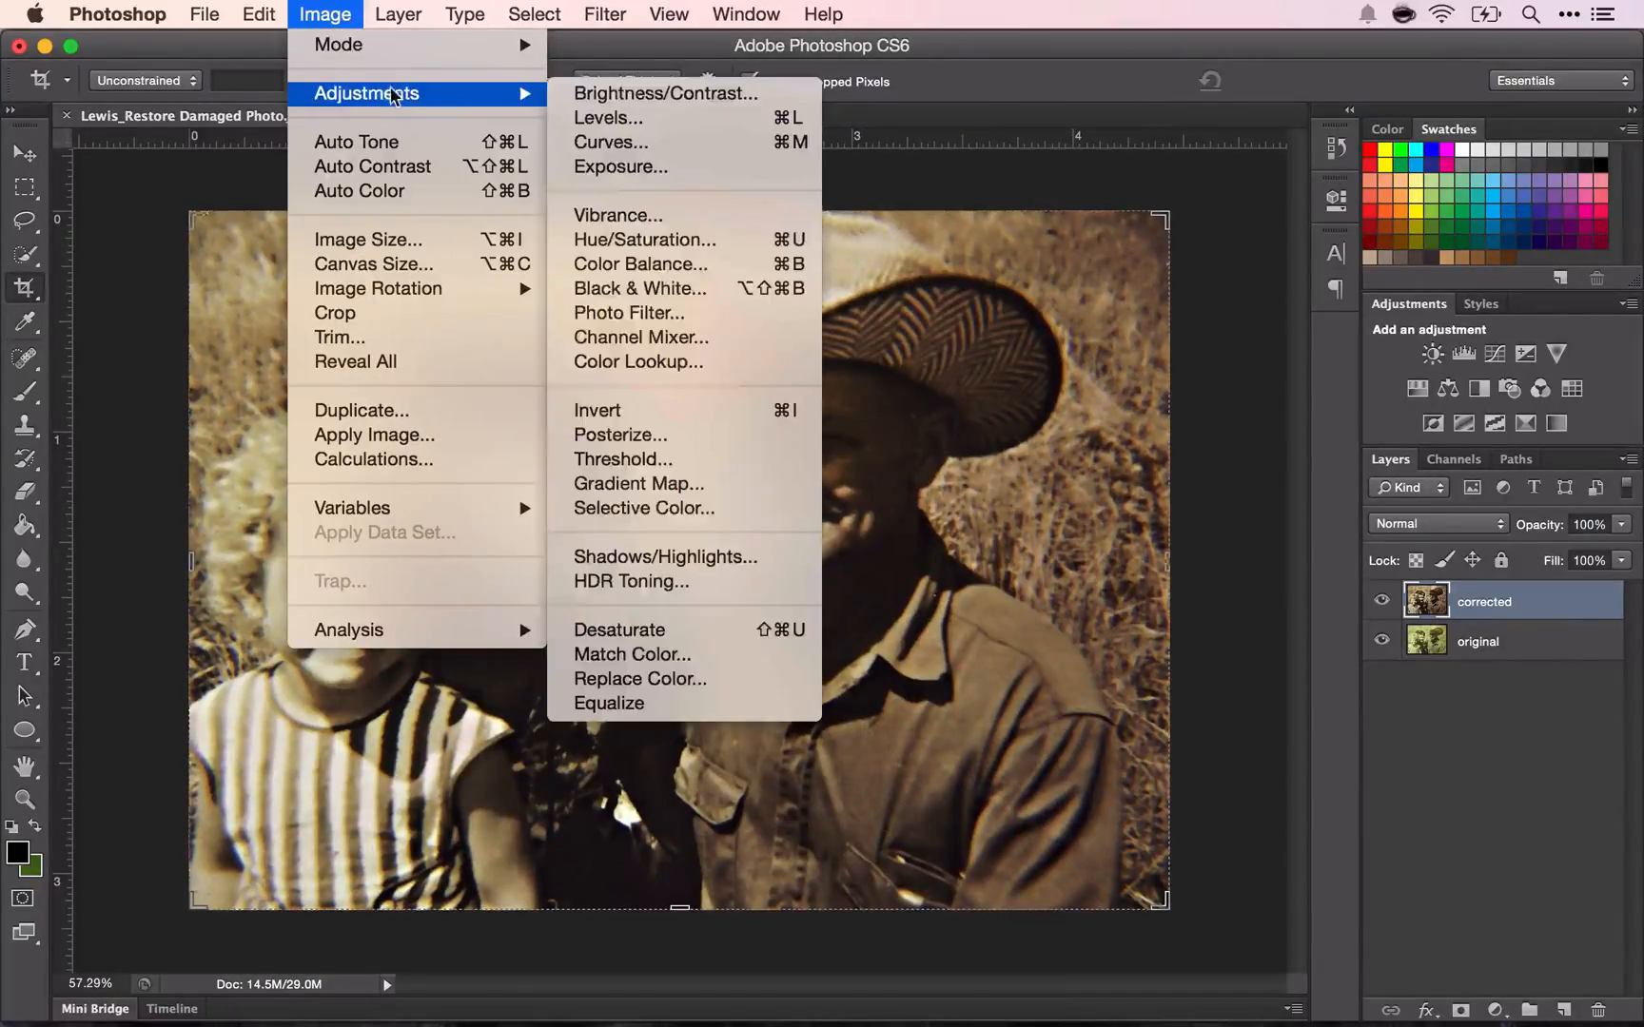
pyautogui.click(665, 94)
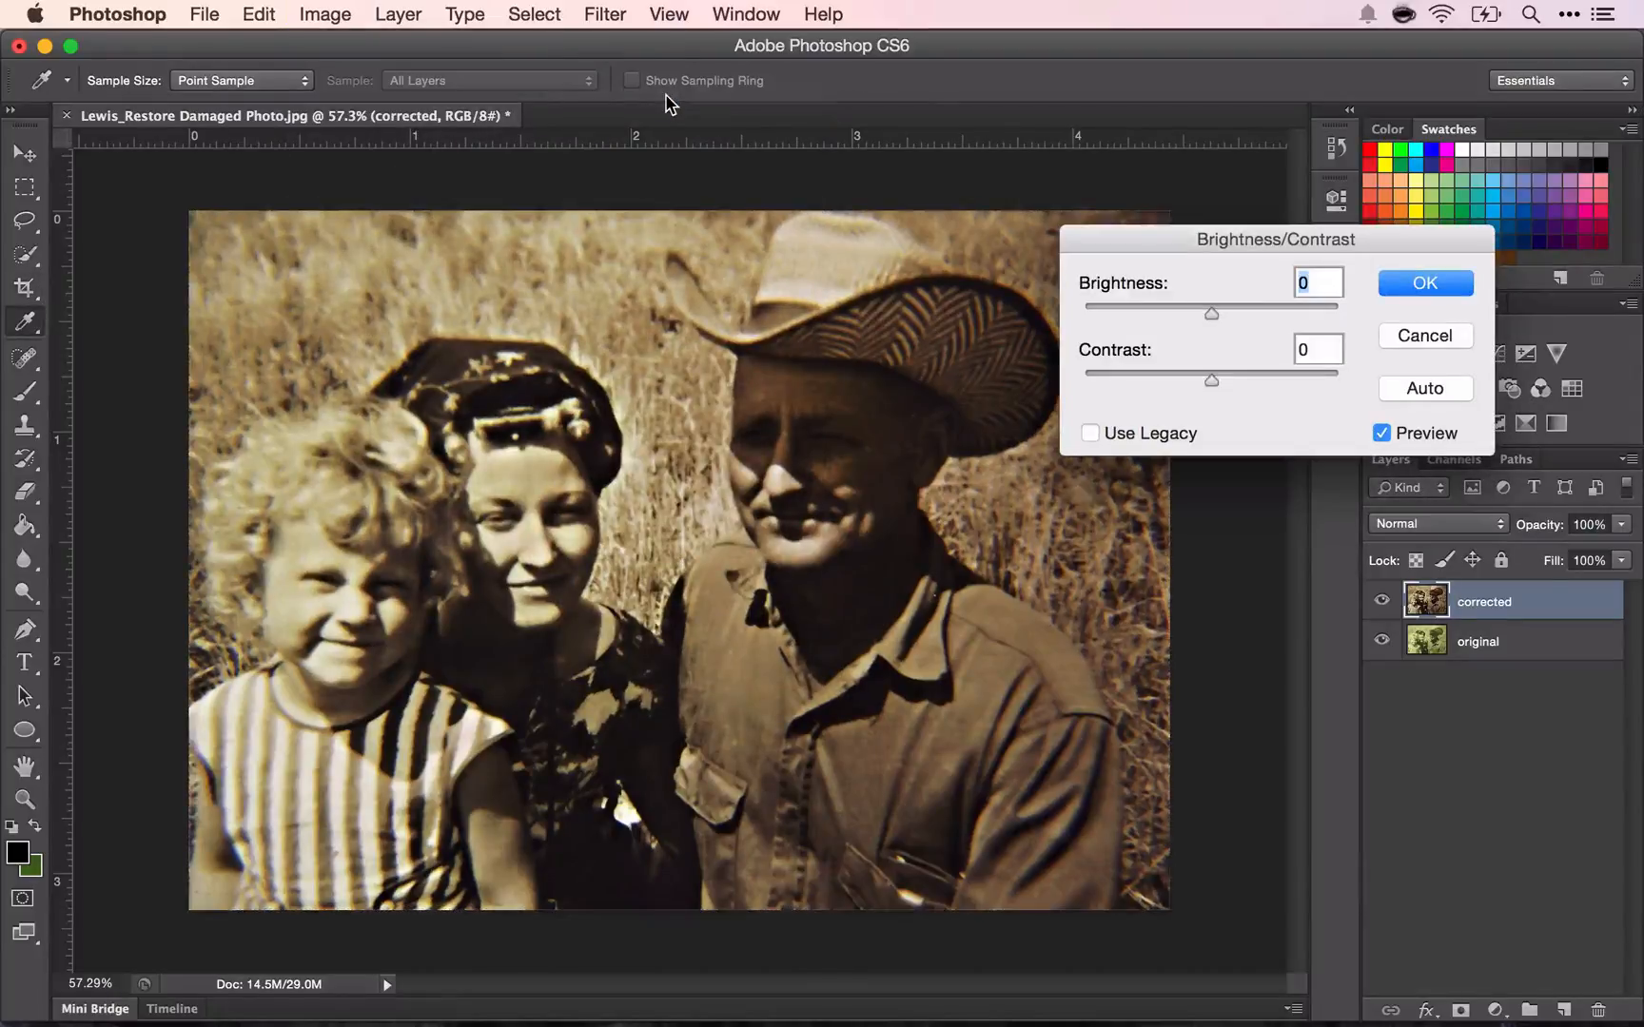
pyautogui.moveTo(1211, 317); pyautogui.dragTo(1305, 325)
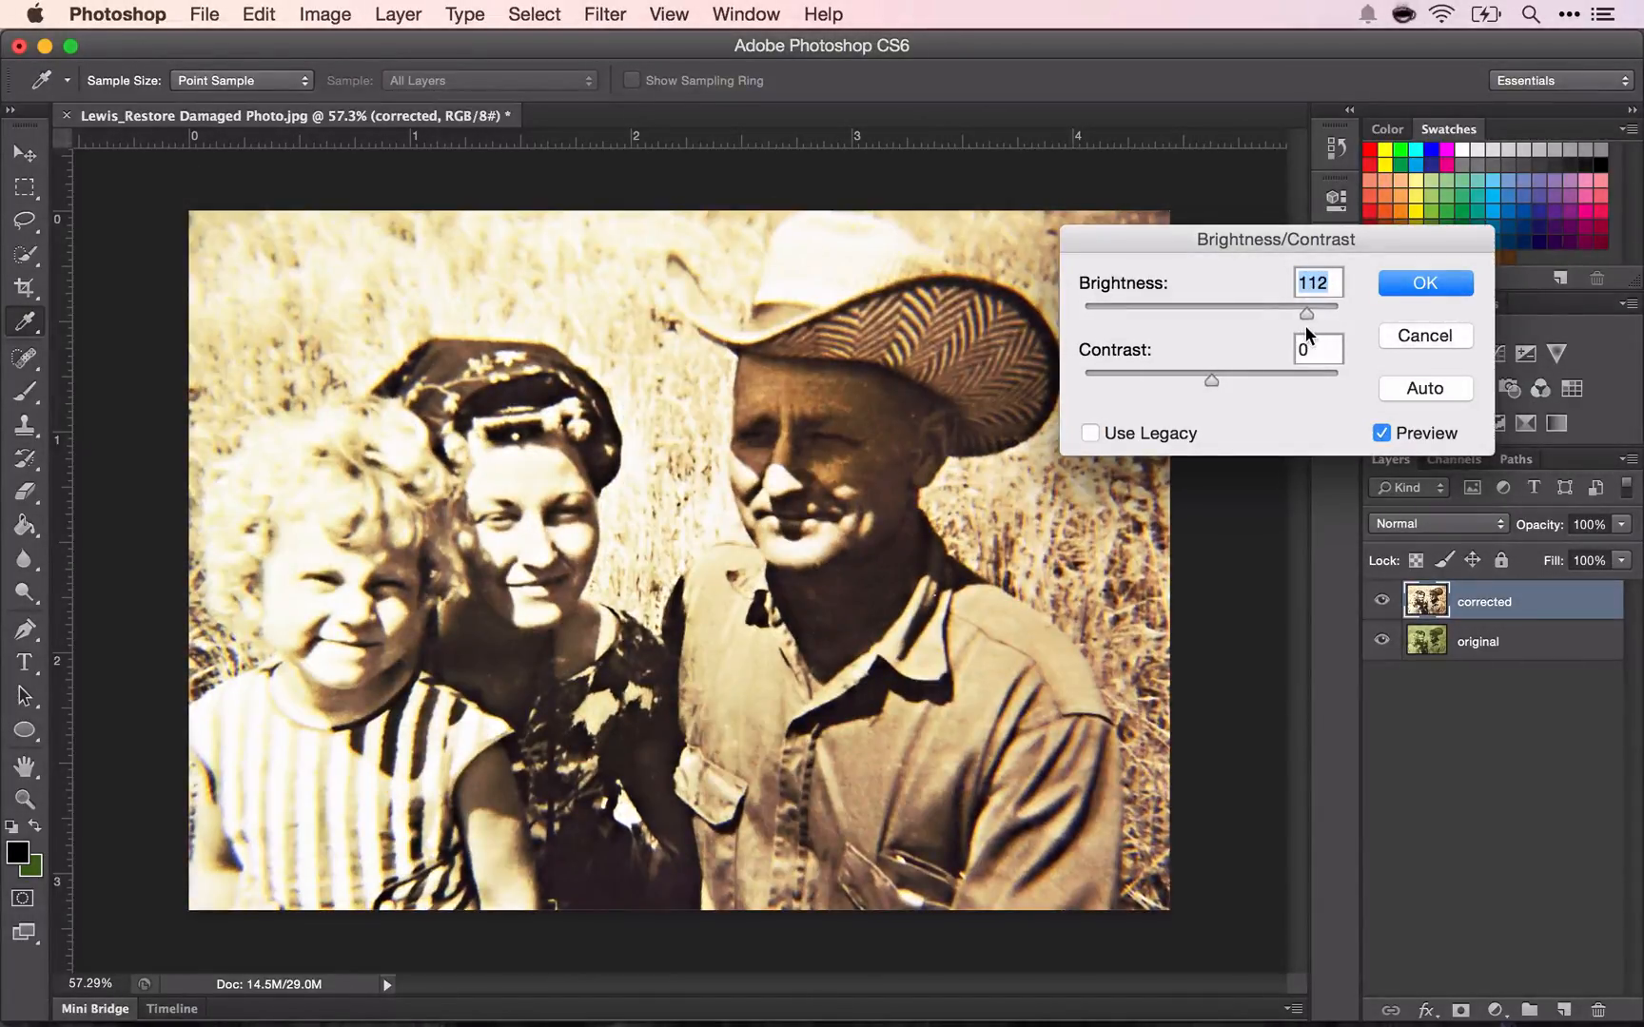
pyautogui.click(1424, 338)
pyautogui.press('c')
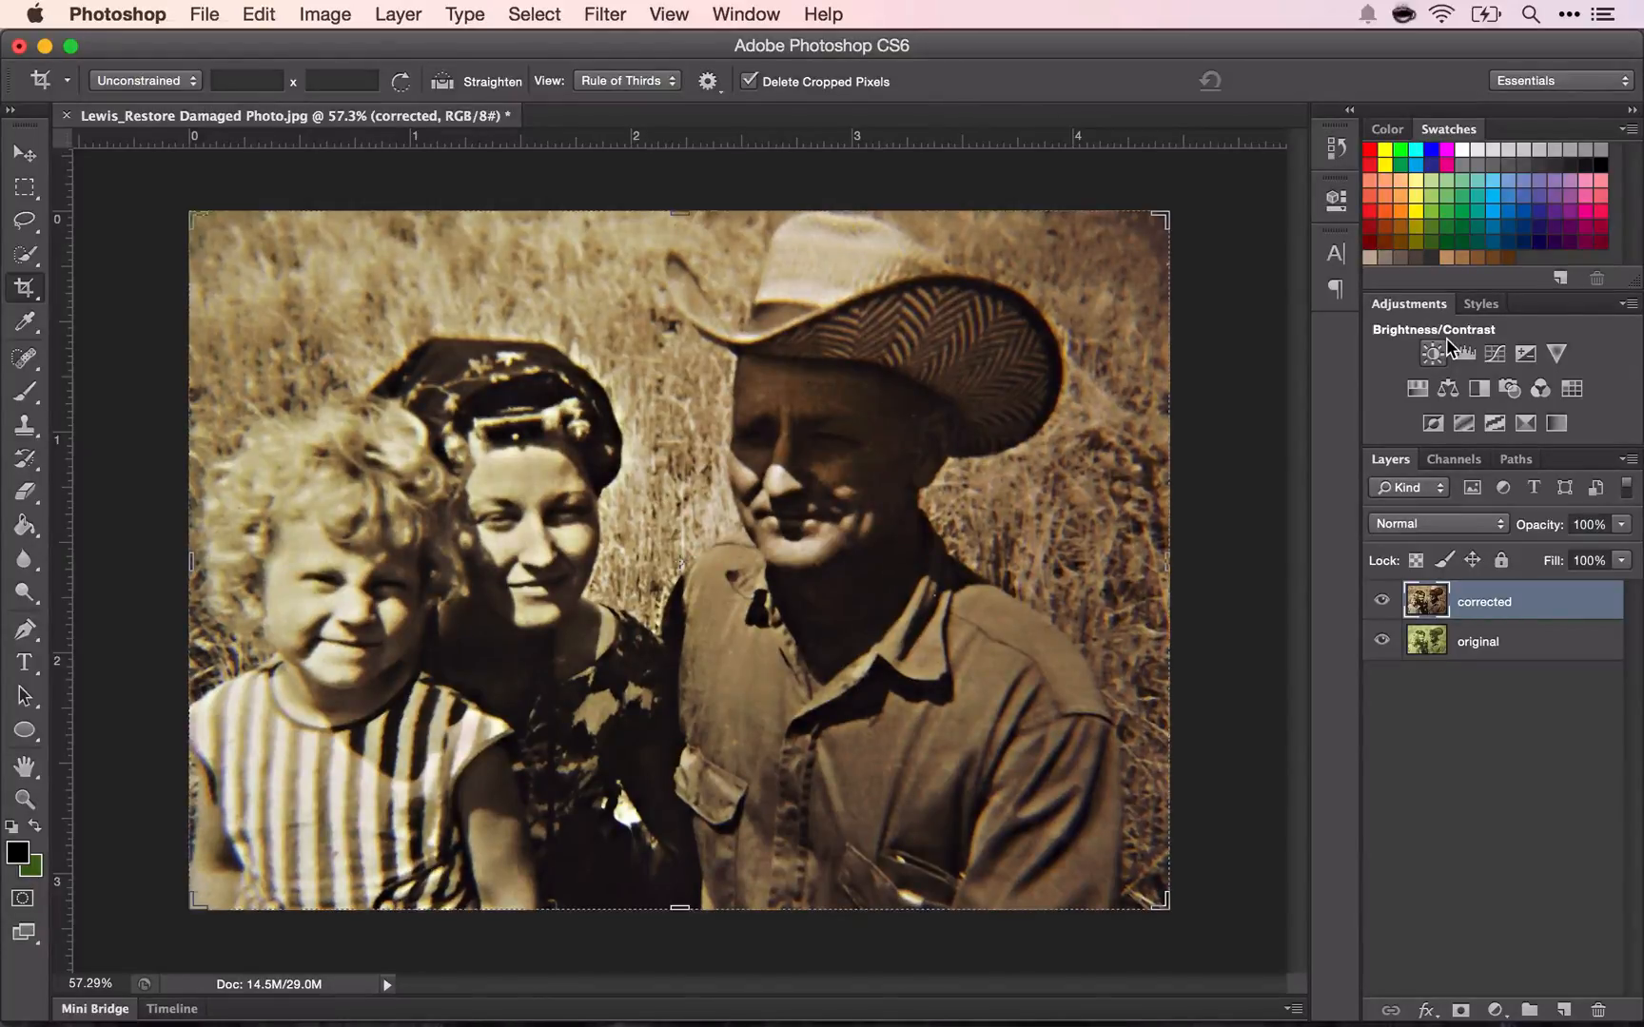
# Duplicate the corrected layer six times and rename the lowest copy as Black and White
pyautogui.moveTo(1499, 594); pyautogui.dragTo(1510, 577)
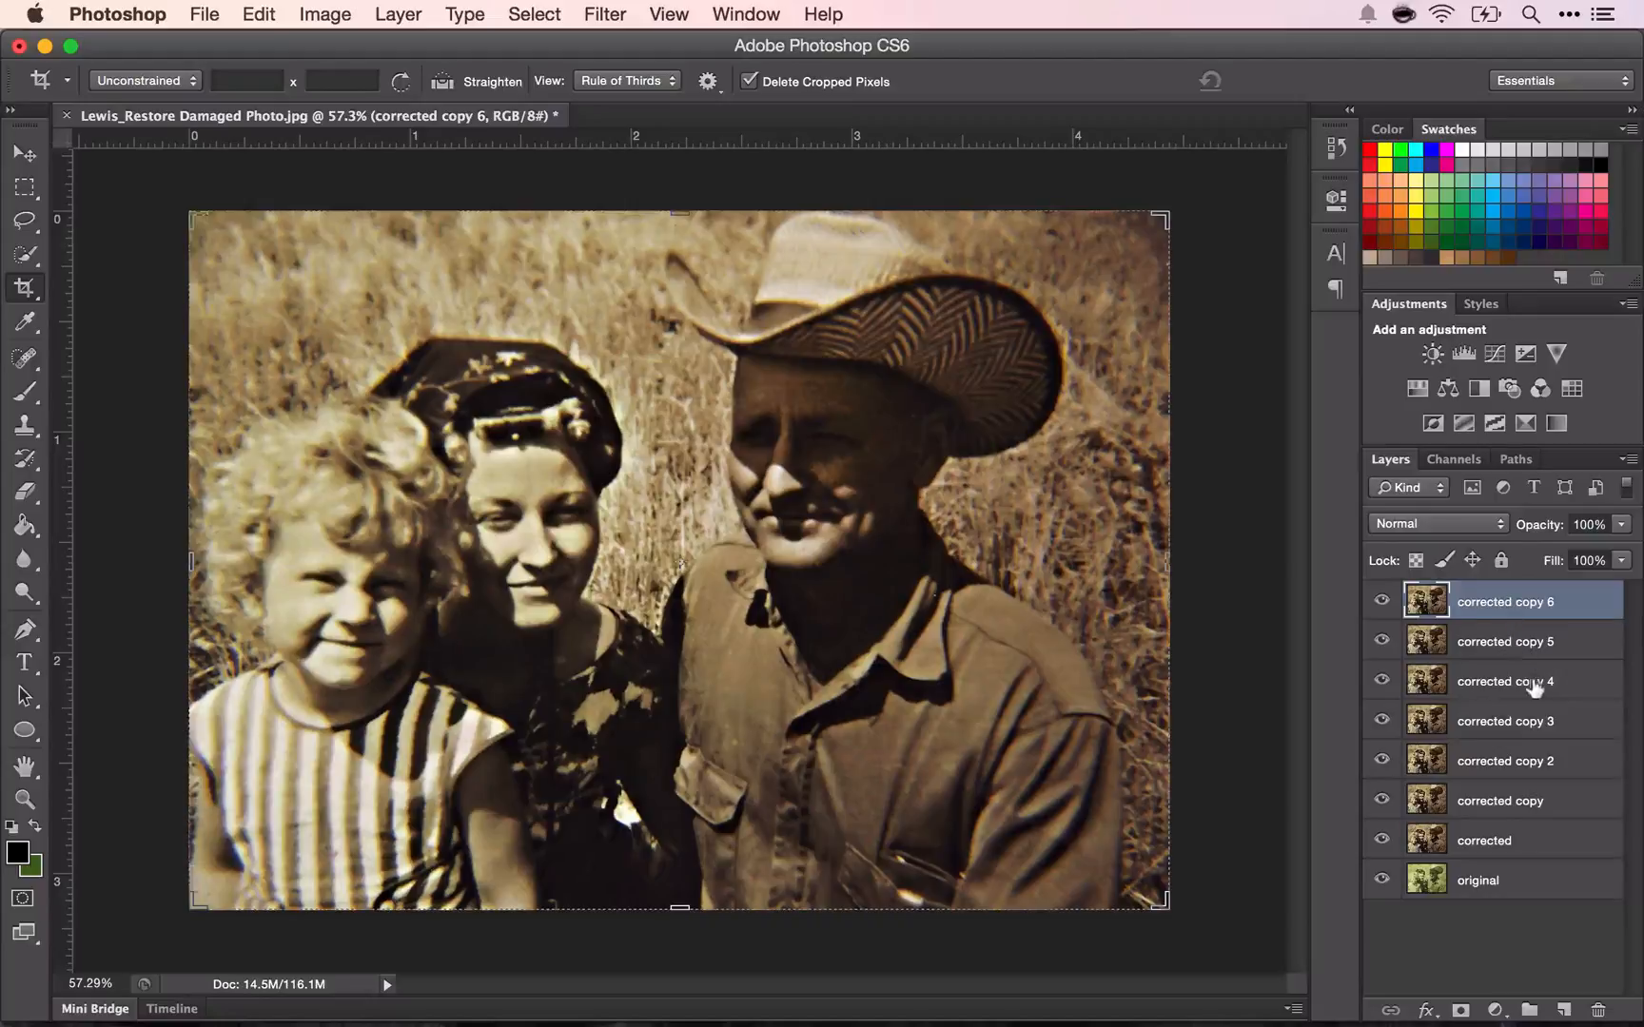
pyautogui.doubleClick(1520, 802)
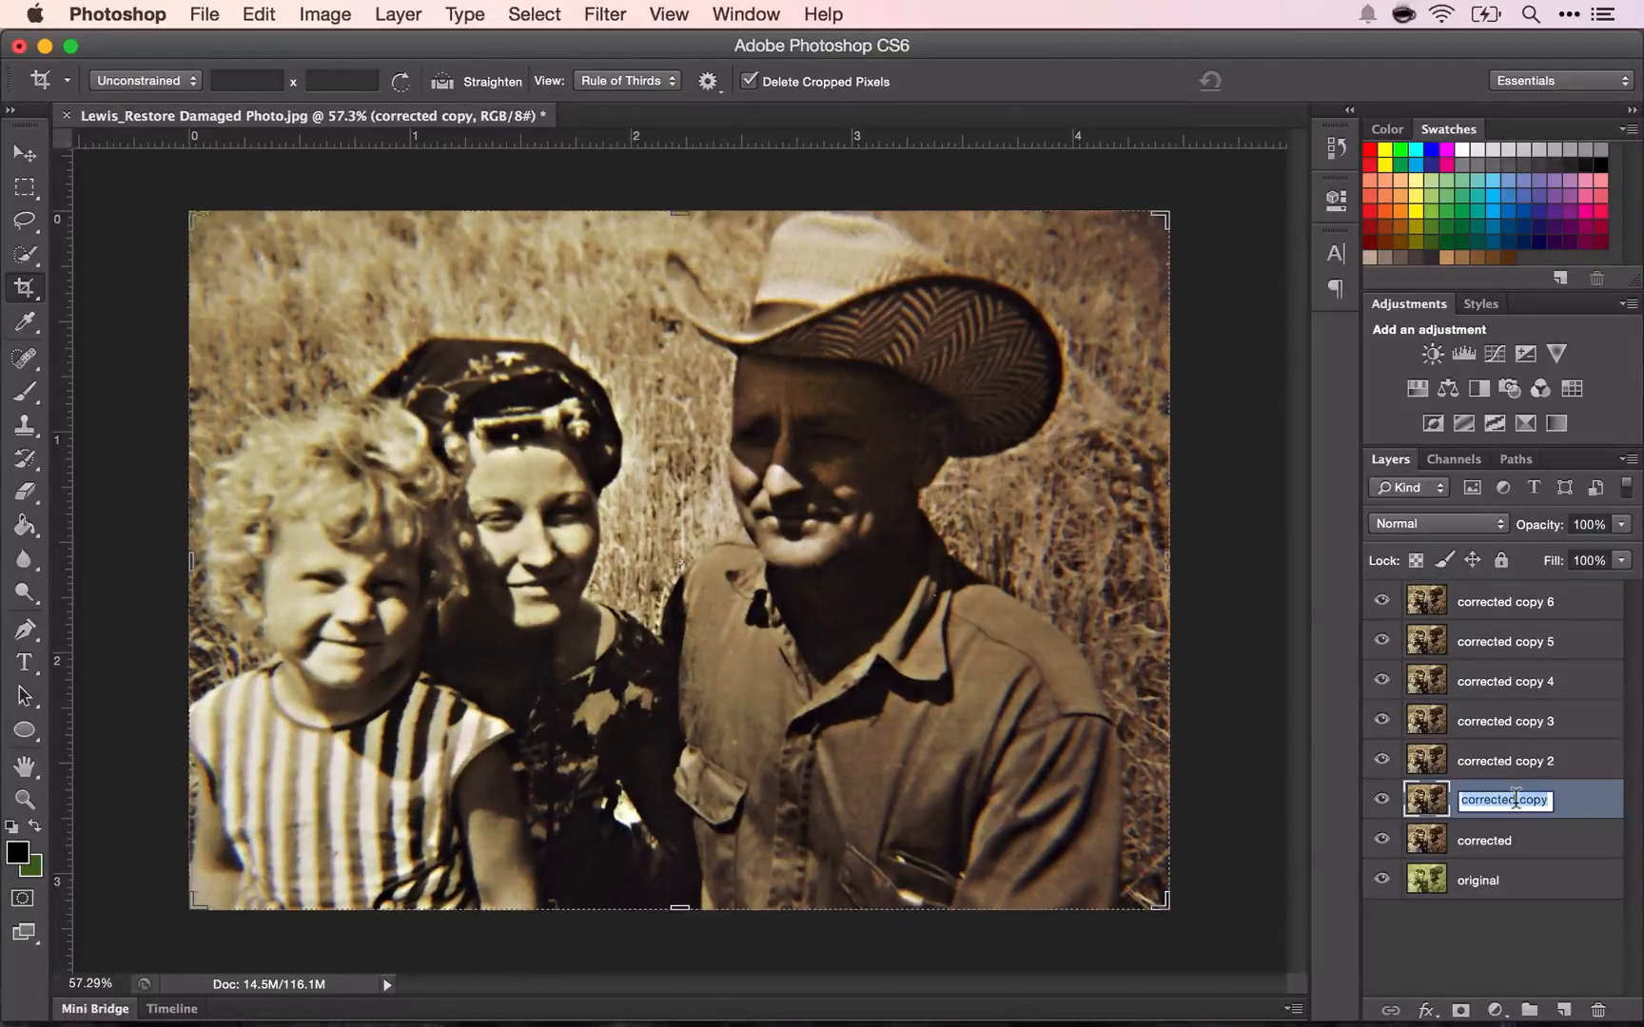
pyautogui.write('Black and White')
pyautogui.press('Return')
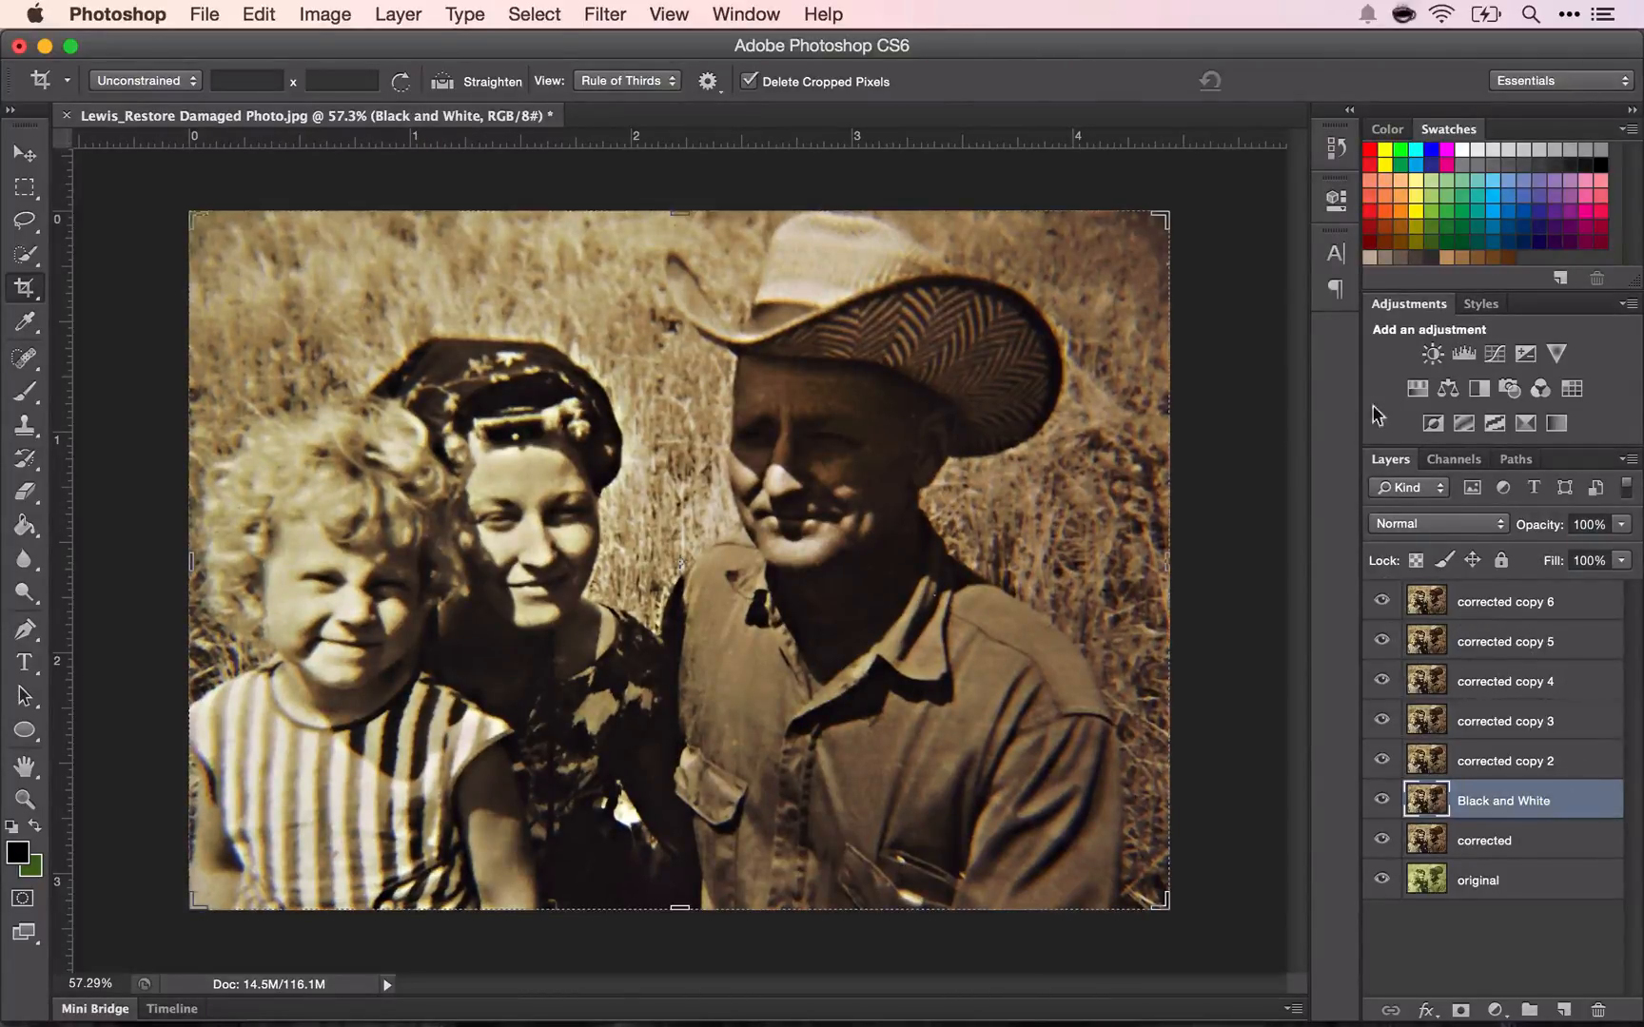
# Try a Brightness/Contrast adjustment layer above the Black and White layer and delete it
pyautogui.click(1427, 362)
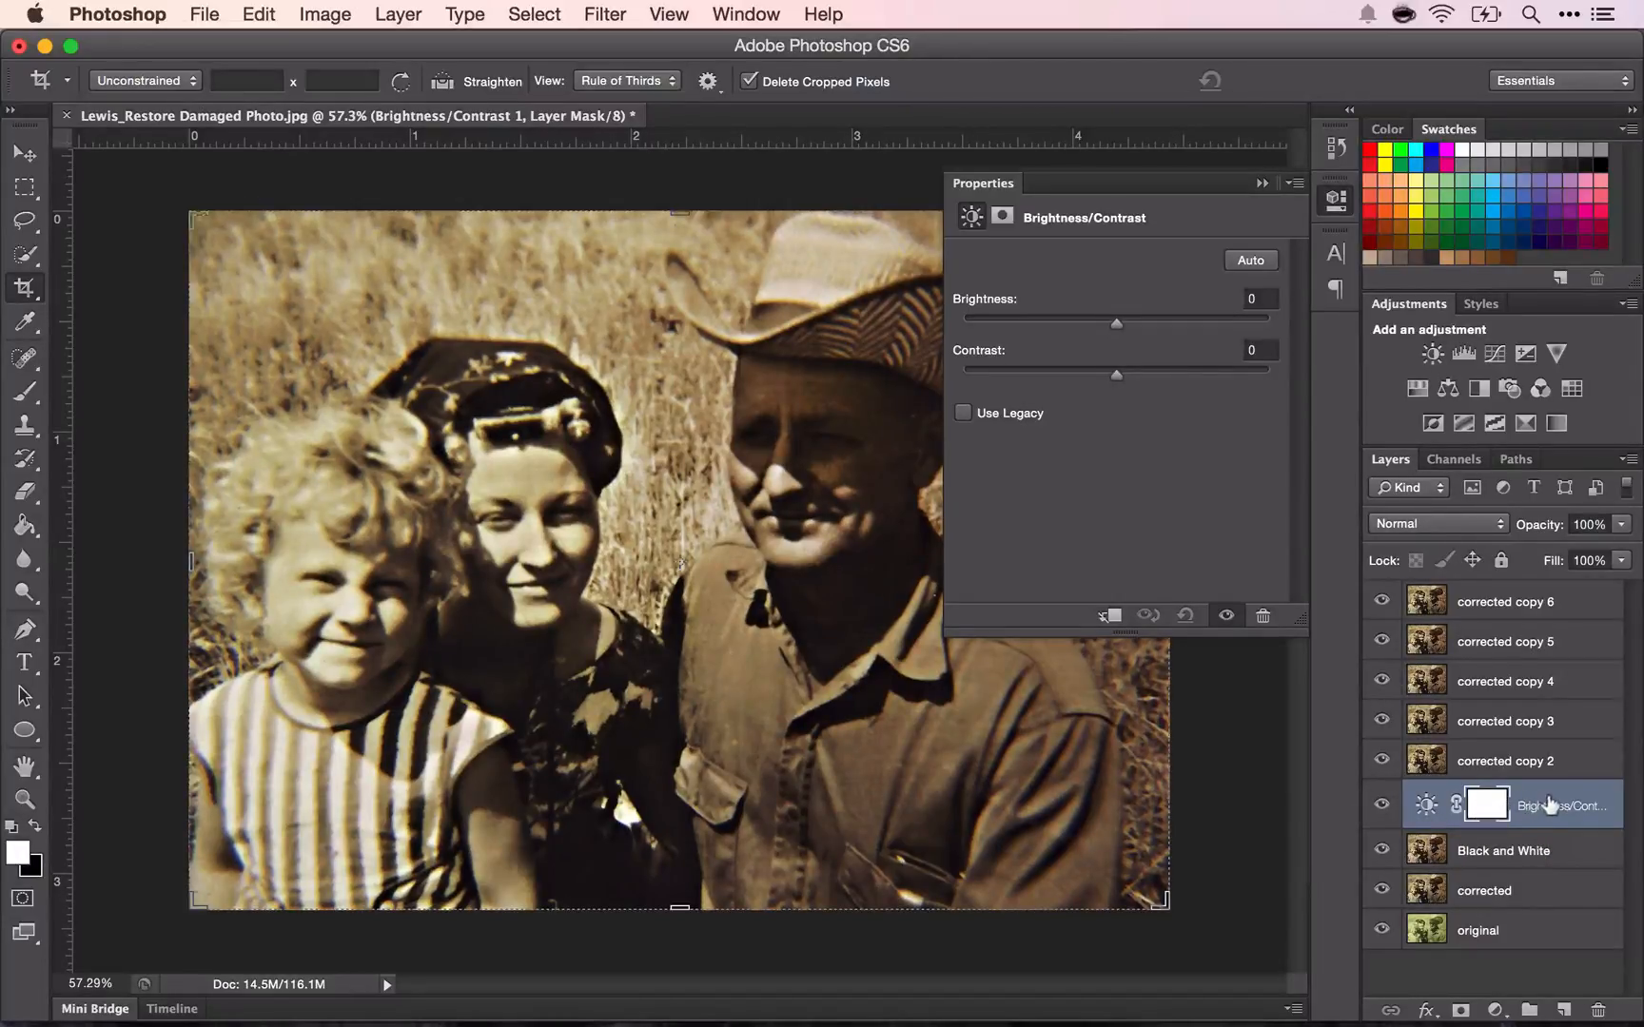
pyautogui.moveTo(1604, 1025); pyautogui.dragTo(1598, 1011)
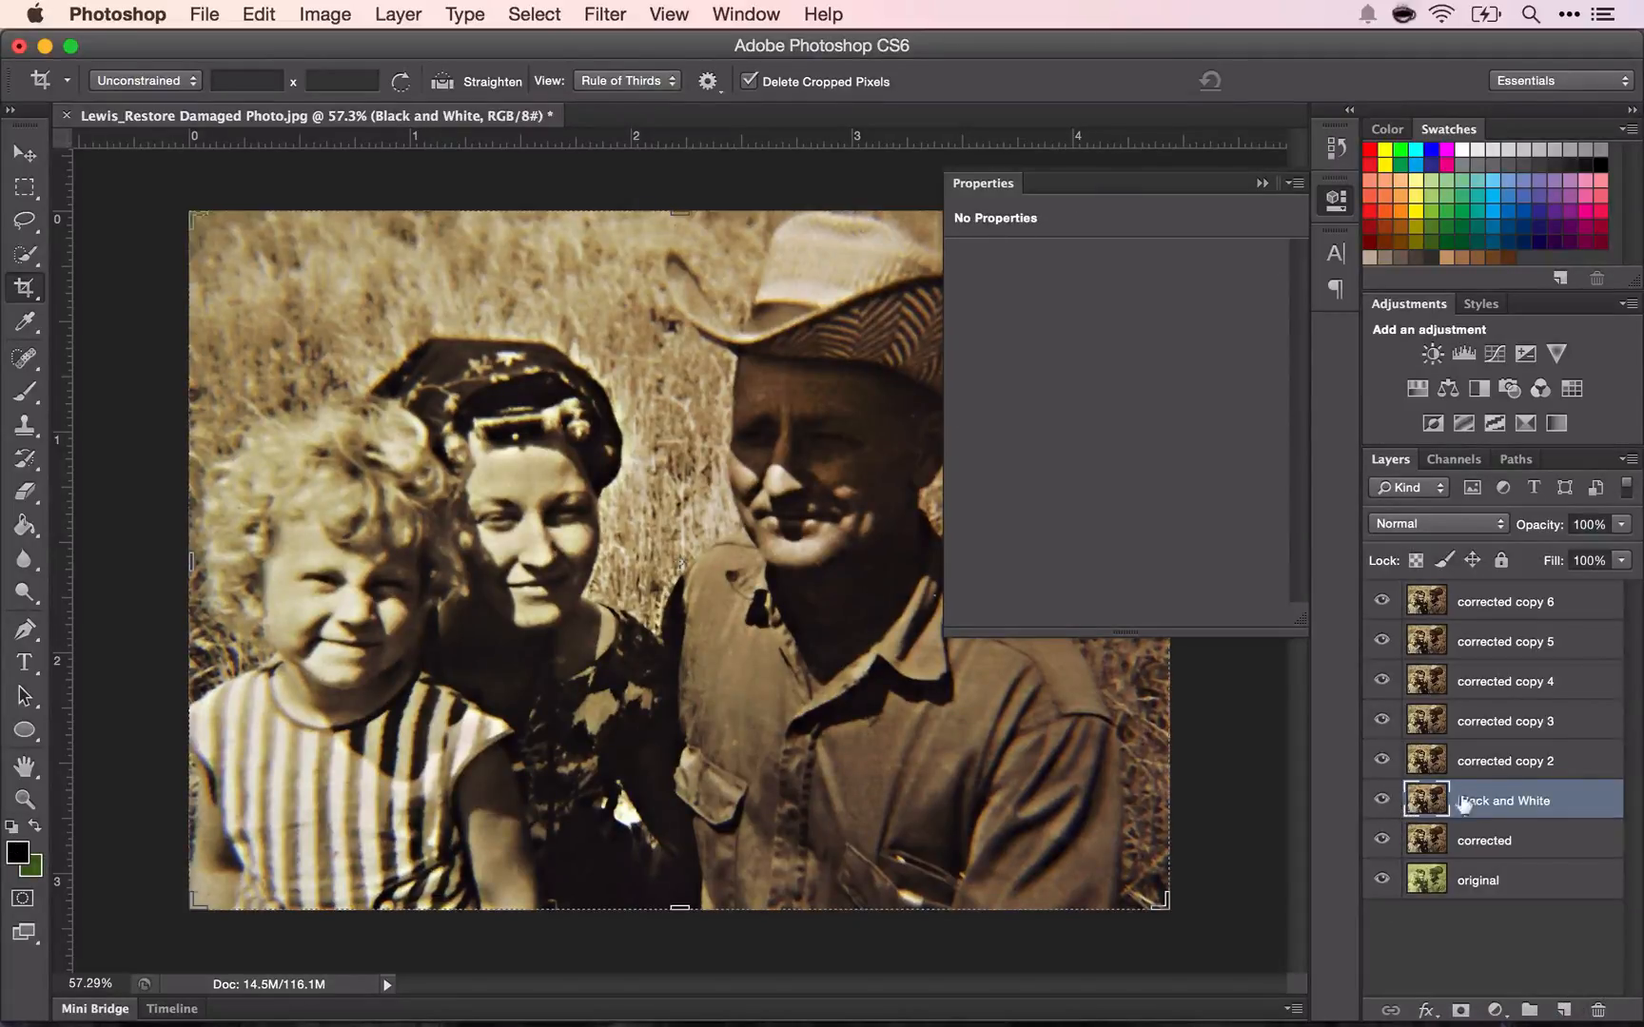
# Hide the five corrected copy layers above the Black and White layer
pyautogui.click(1380, 760)
pyautogui.click(1380, 721)
pyautogui.click(1380, 681)
pyautogui.click(1380, 641)
pyautogui.click(1380, 600)
# Convert the Black and White layer to grayscale with the Black & White adjustment, setting Yellows to 78%
pyautogui.click(333, 18)
pyautogui.moveTo(393, 91)
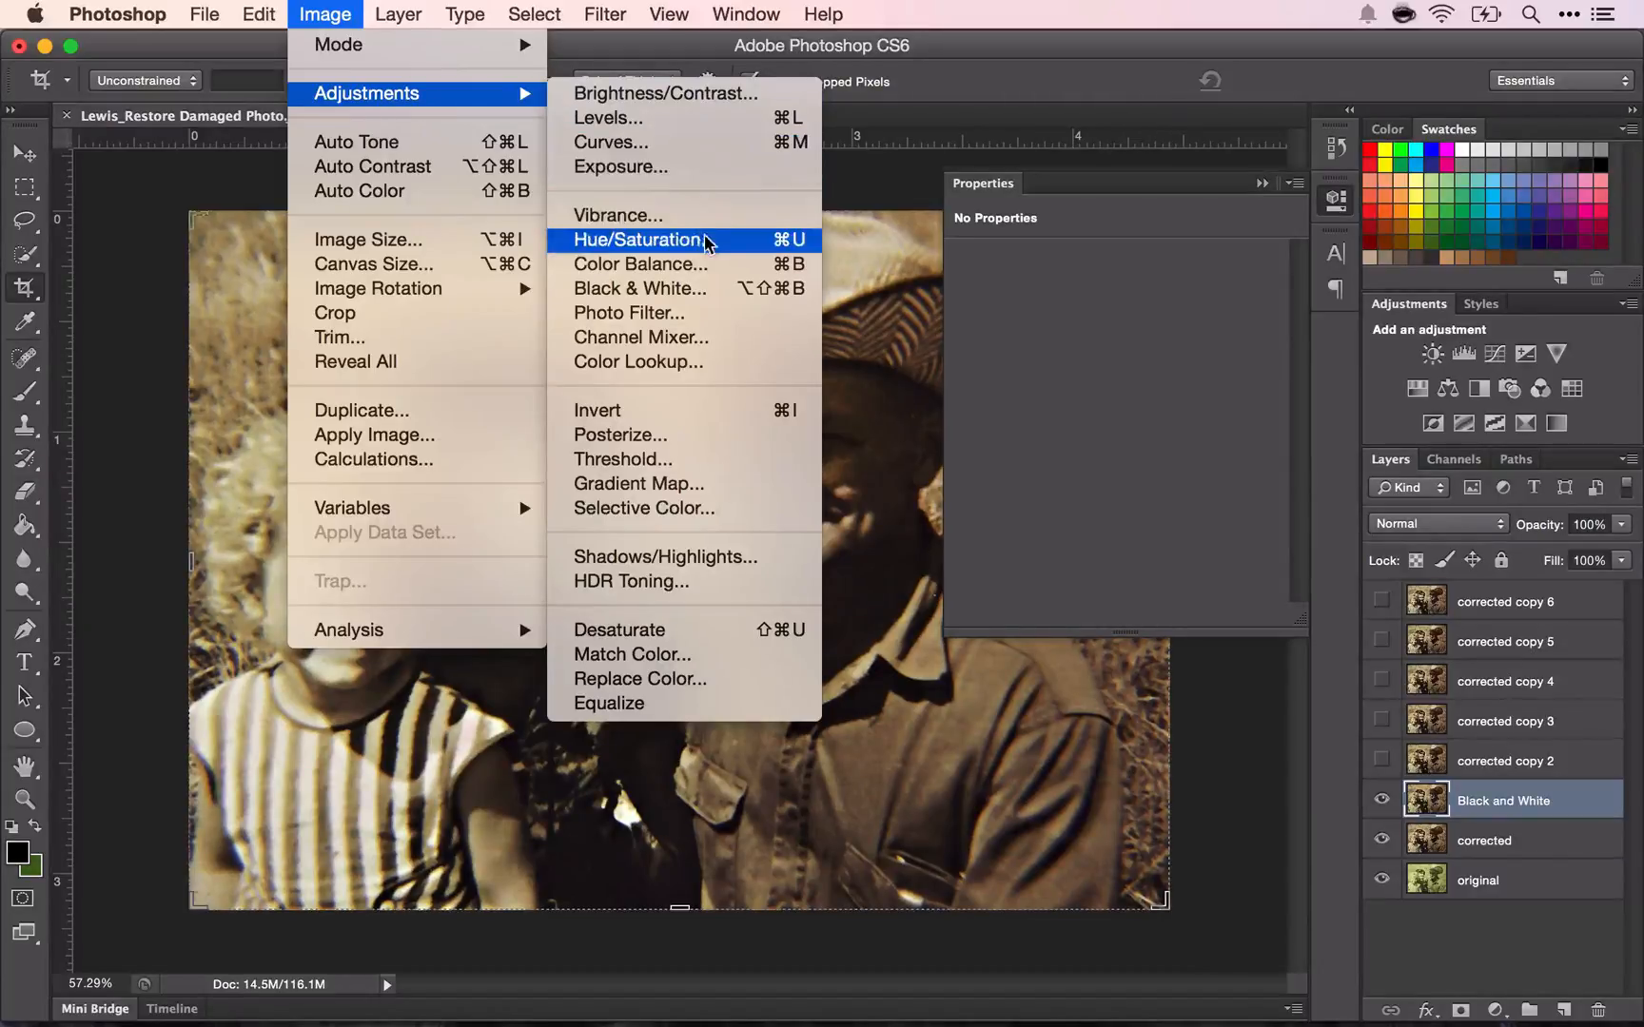
pyautogui.click(706, 288)
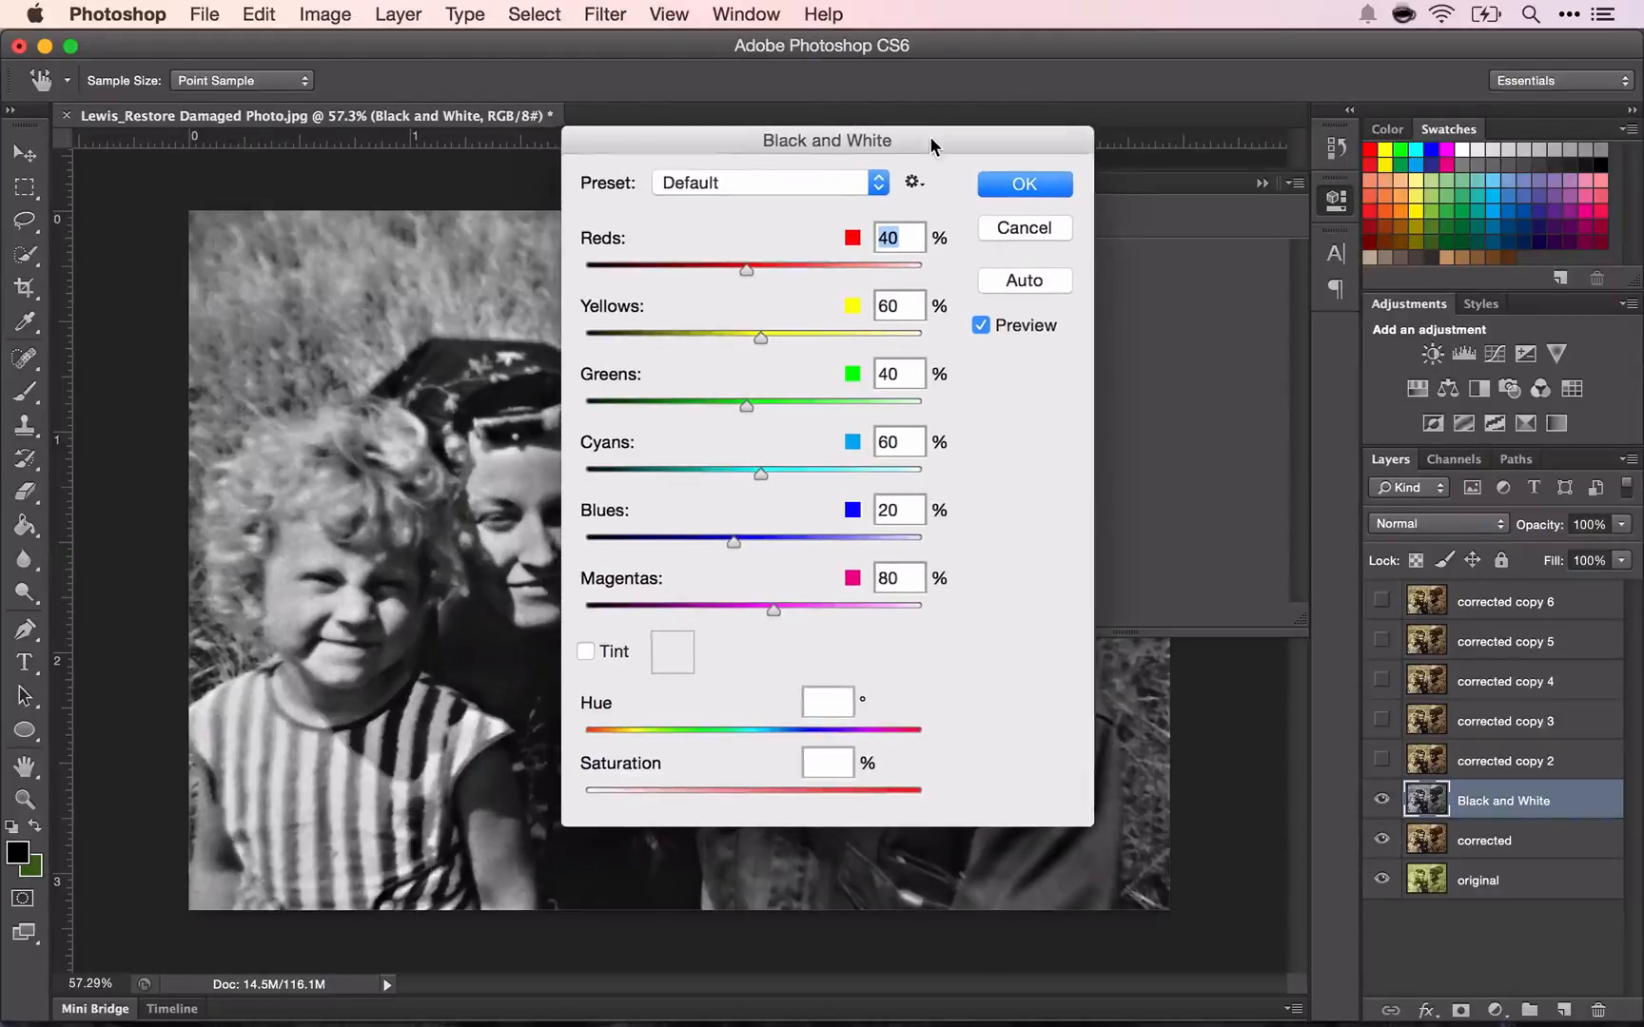
pyautogui.moveTo(922, 139); pyautogui.dragTo(1361, 253)
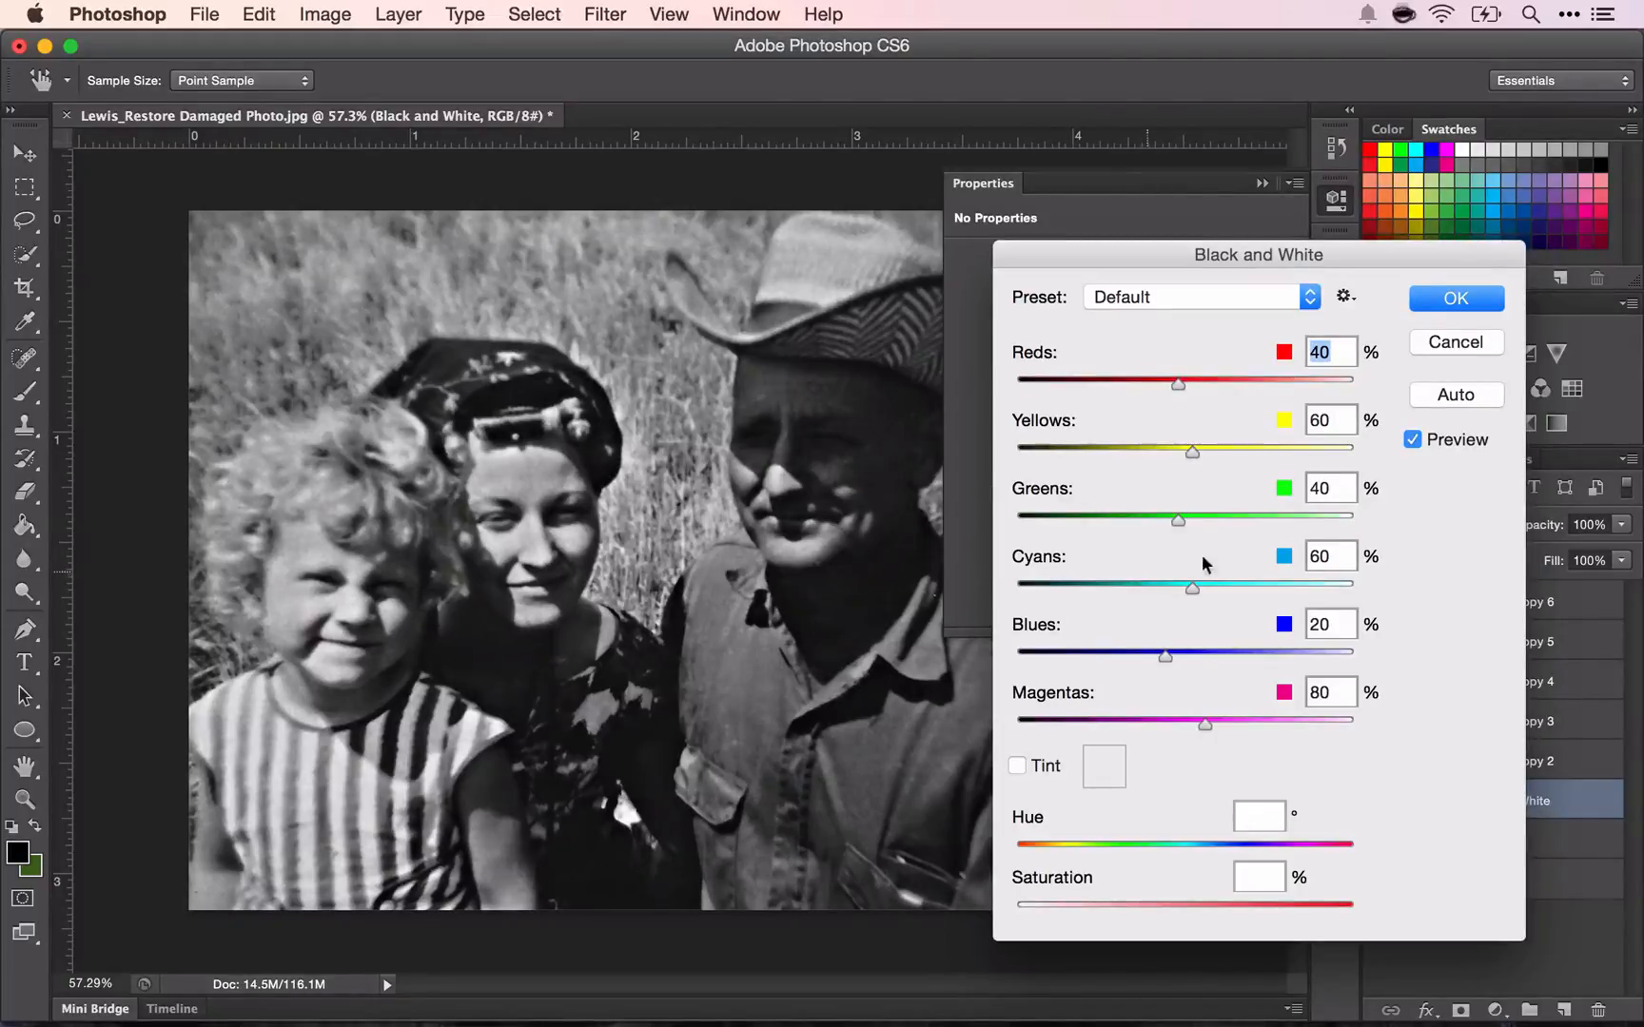
pyautogui.click(1413, 440)
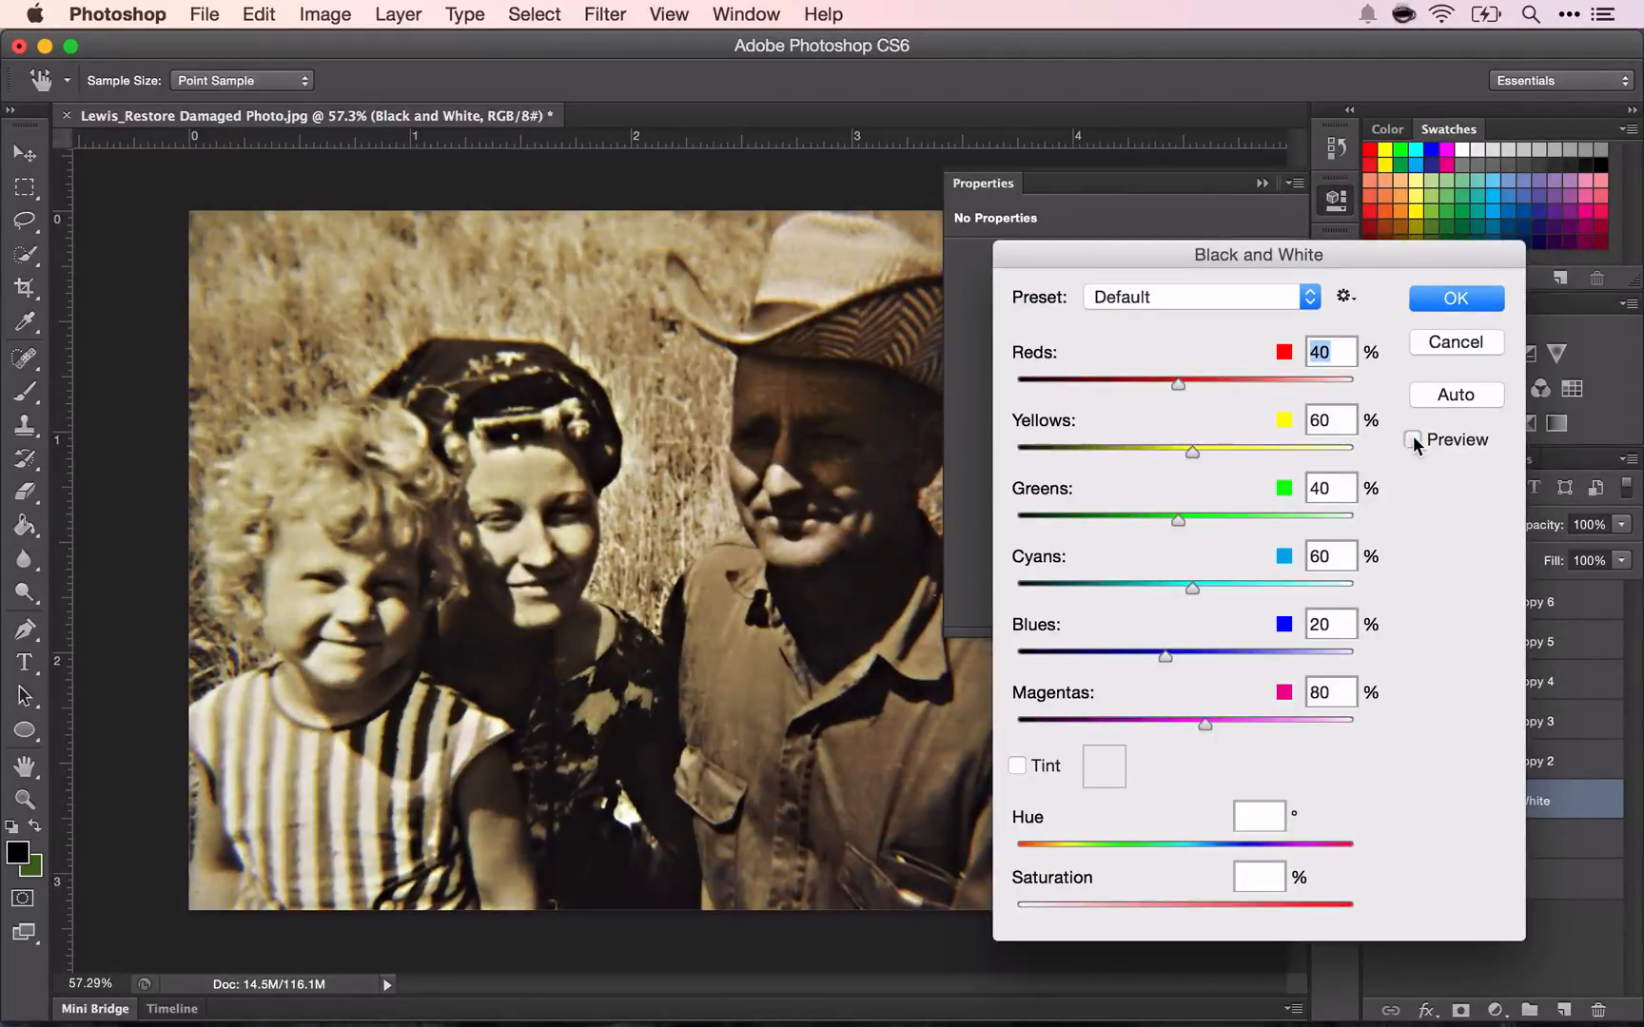
pyautogui.click(1413, 441)
pyautogui.moveTo(1192, 452)
pyautogui.mouseDown()
pyautogui.moveTo(1273, 476)
pyautogui.moveTo(1134, 463)
pyautogui.moveTo(1277, 496)
pyautogui.moveTo(1286, 480)
pyautogui.moveTo(1189, 462)
pyautogui.moveTo(1203, 451)
pyautogui.mouseUp()
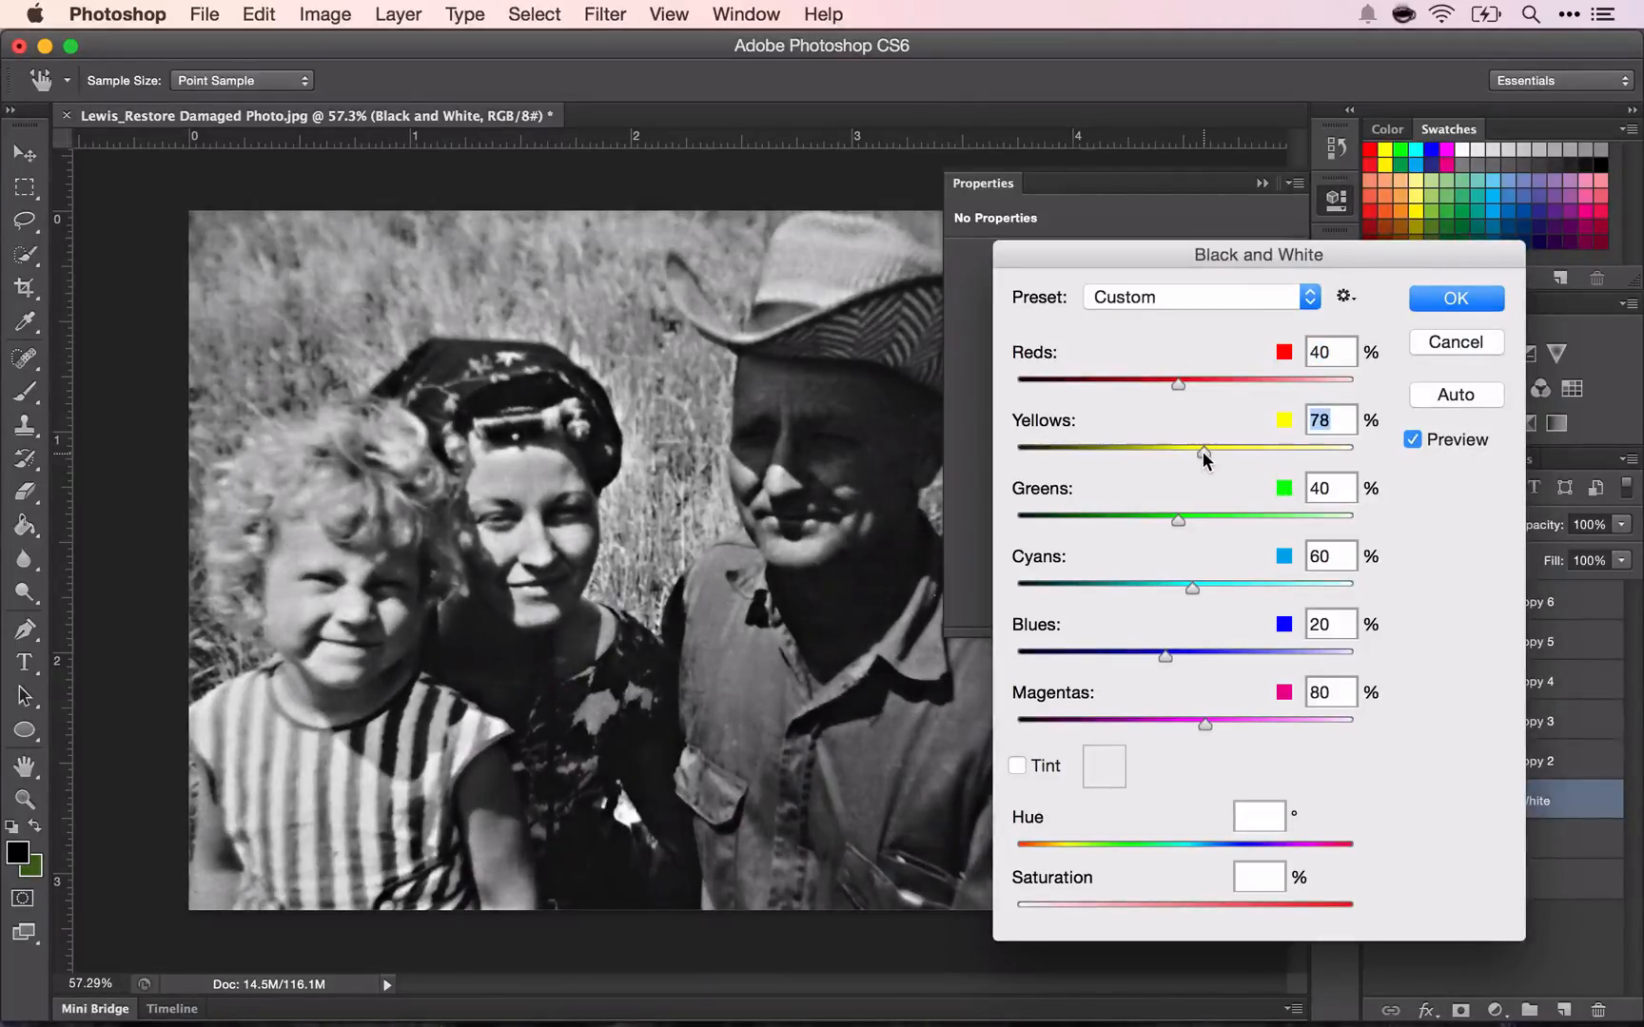
pyautogui.click(1492, 302)
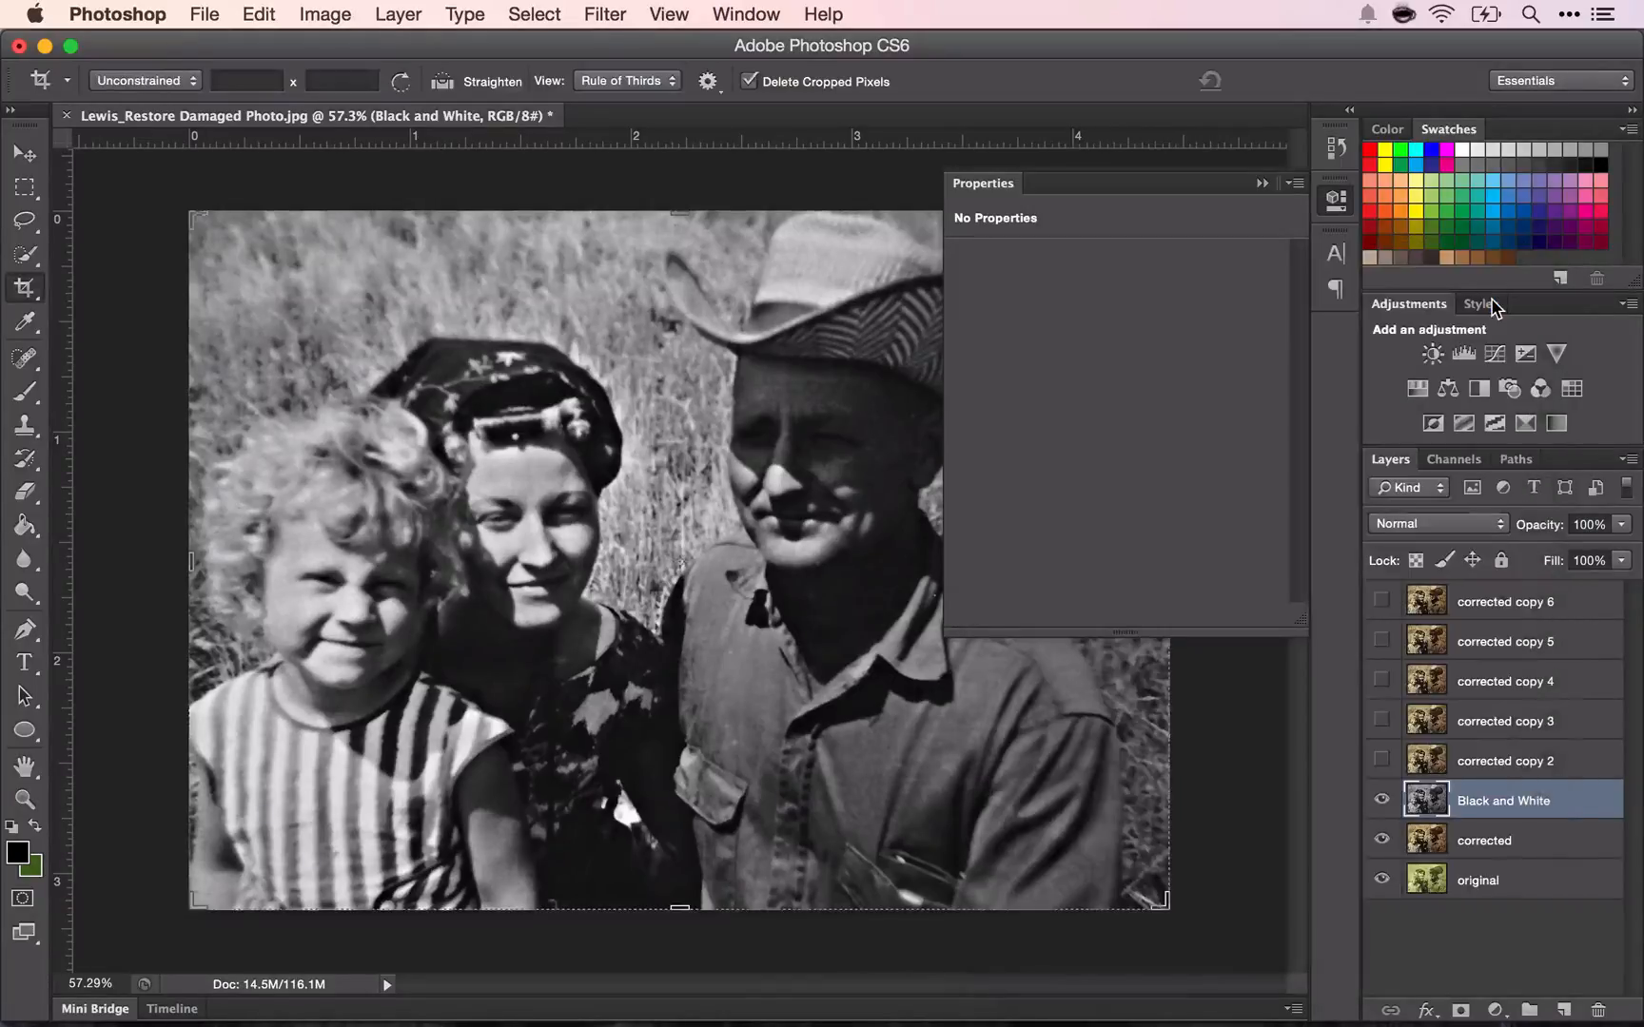
# Show the corrected copy 2 layer and rename it as Sepia
pyautogui.click(1383, 760)
pyautogui.doubleClick(1470, 758)
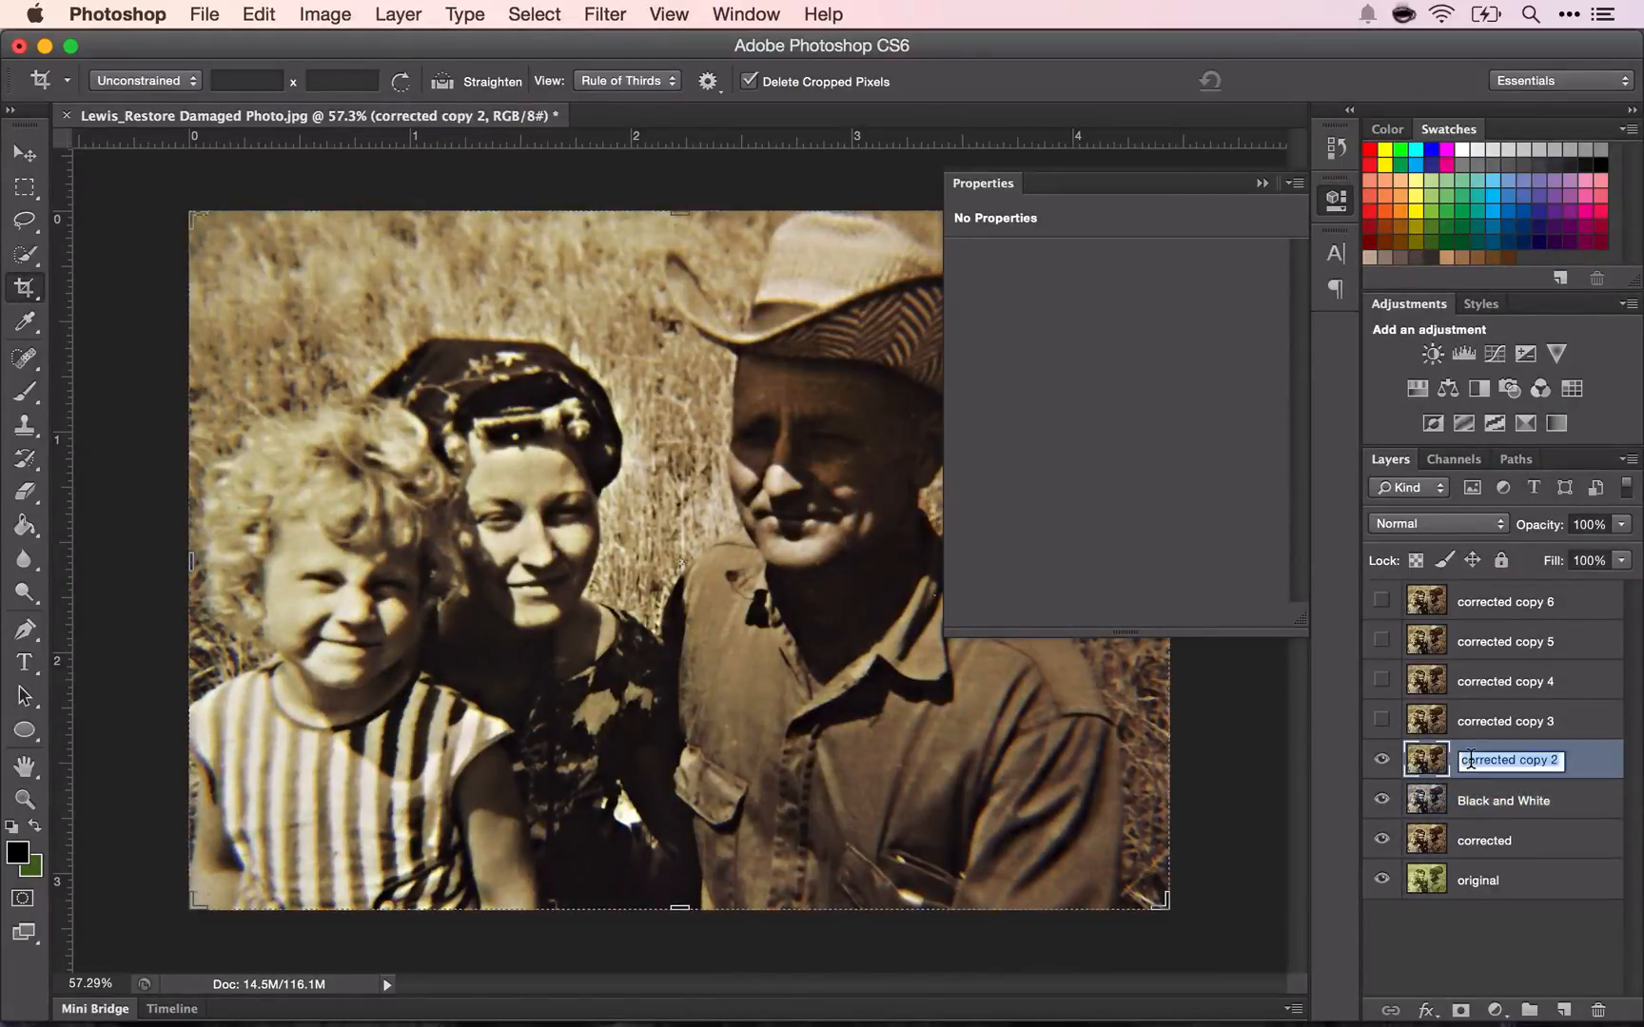
pyautogui.write('Sep')
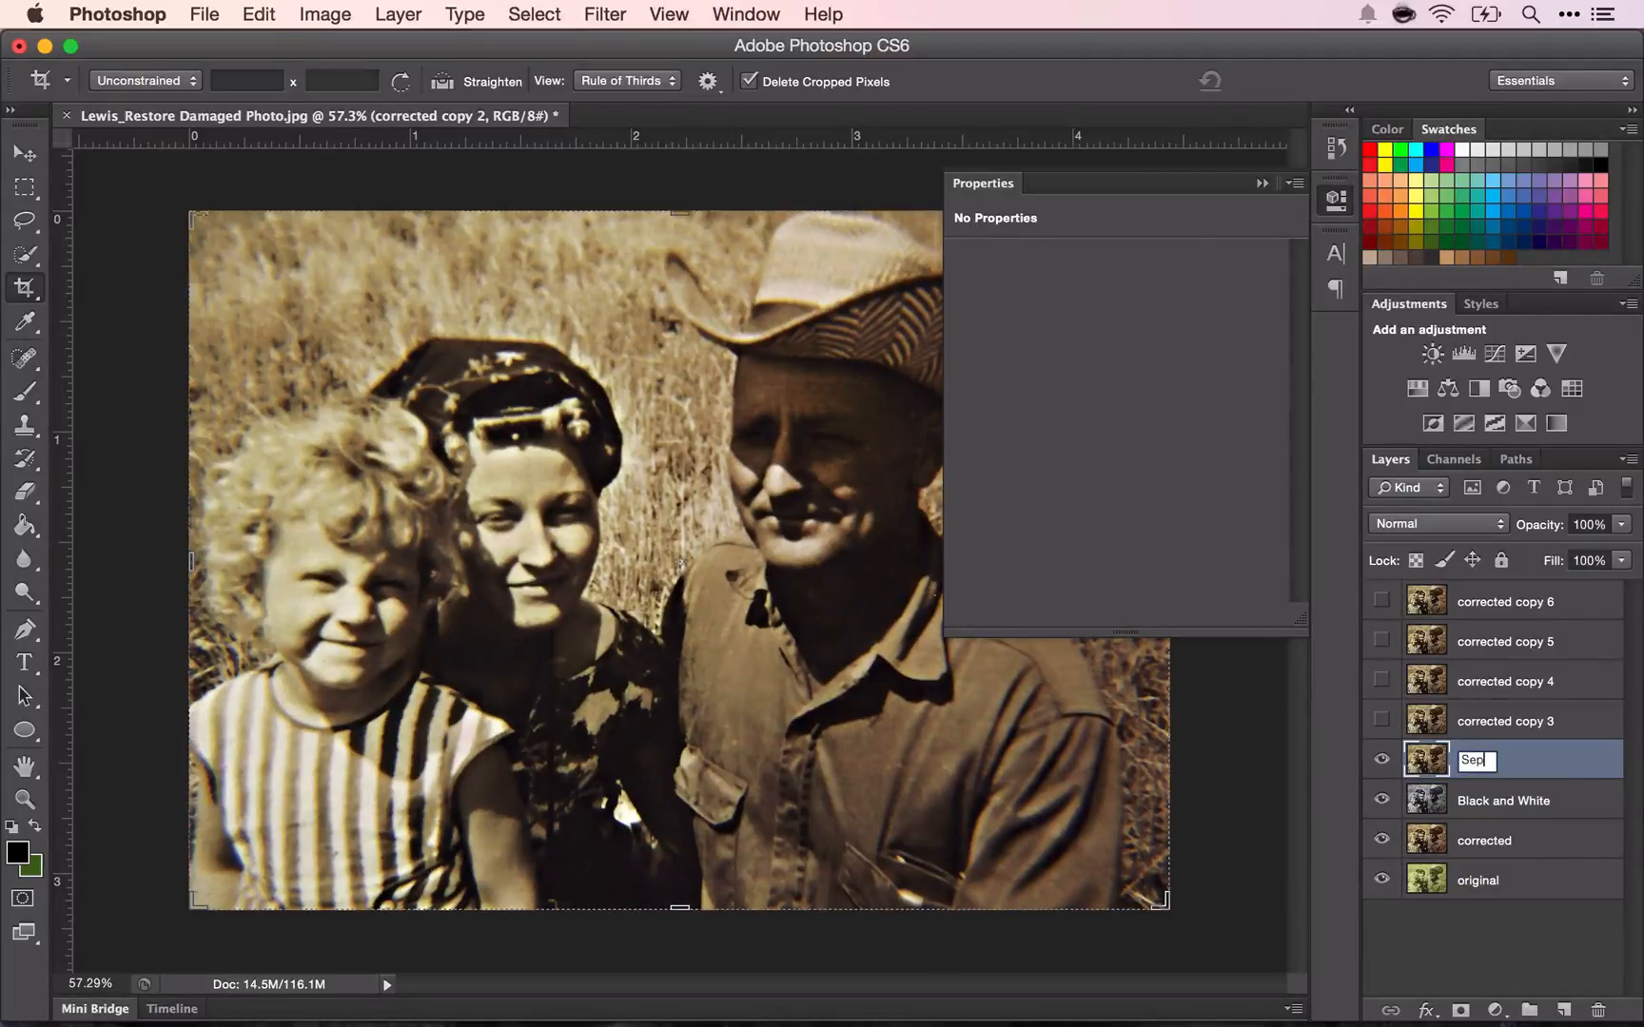
pyautogui.write('ia')
pyautogui.press('Return')
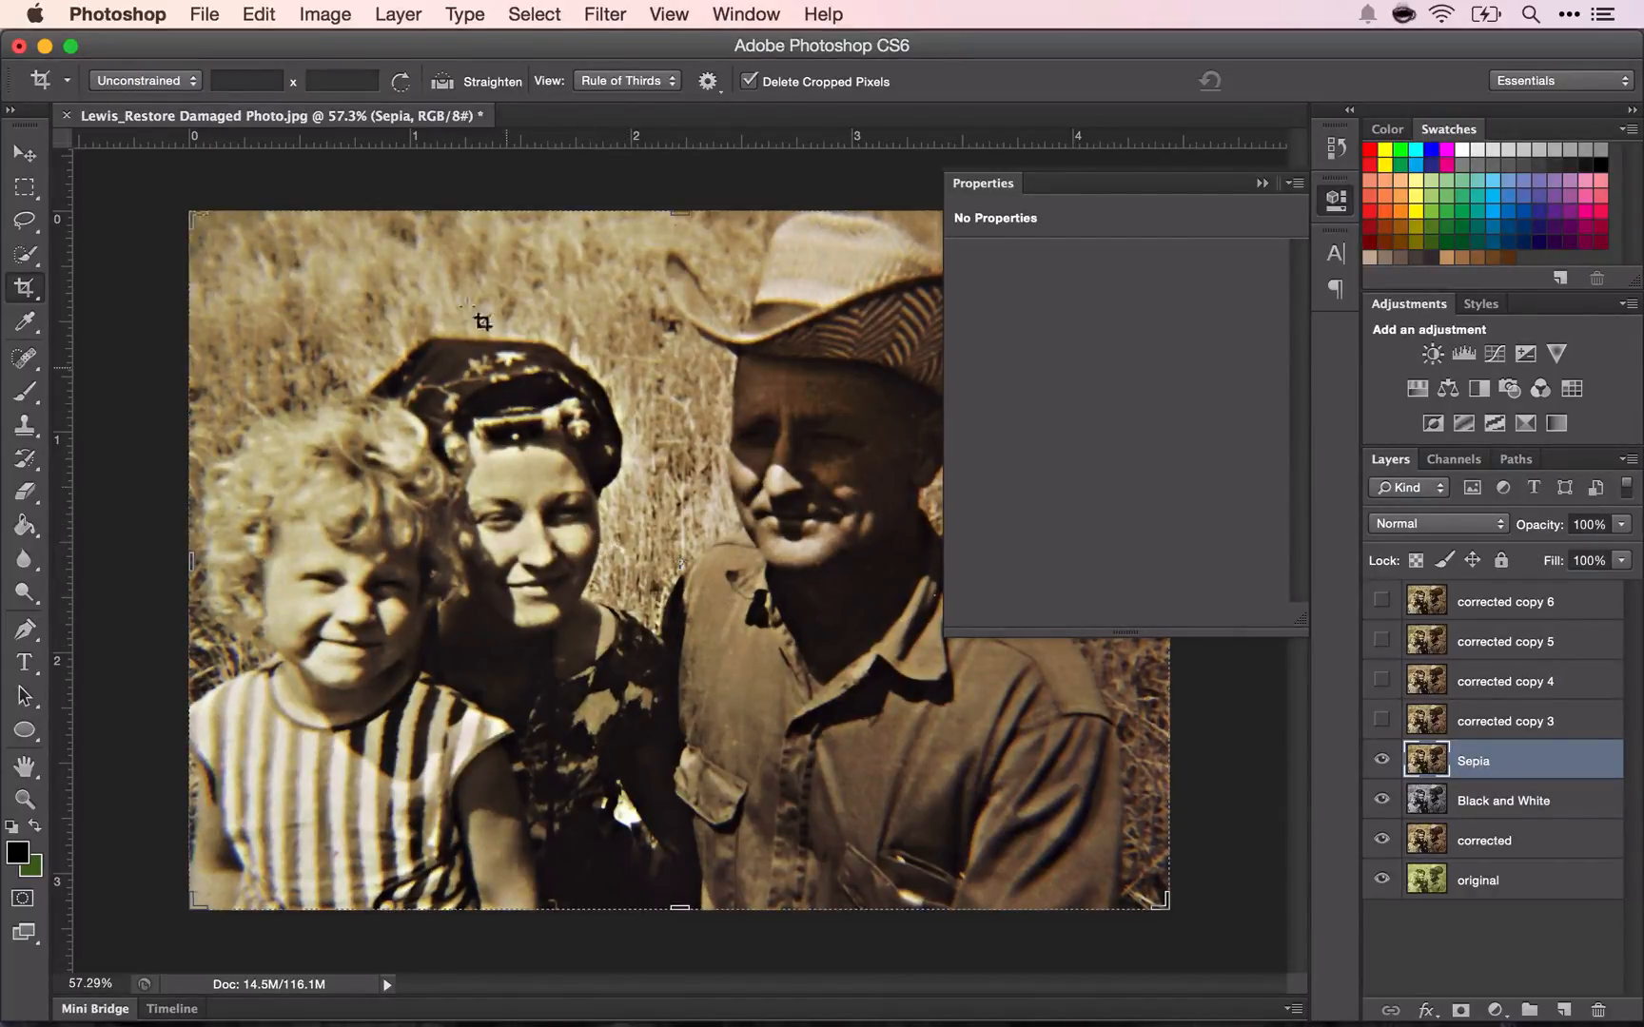
# Set up a Photo Filter on the Sepia layer with the Sepia filter at 25% density and compare its preview
pyautogui.click(333, 19)
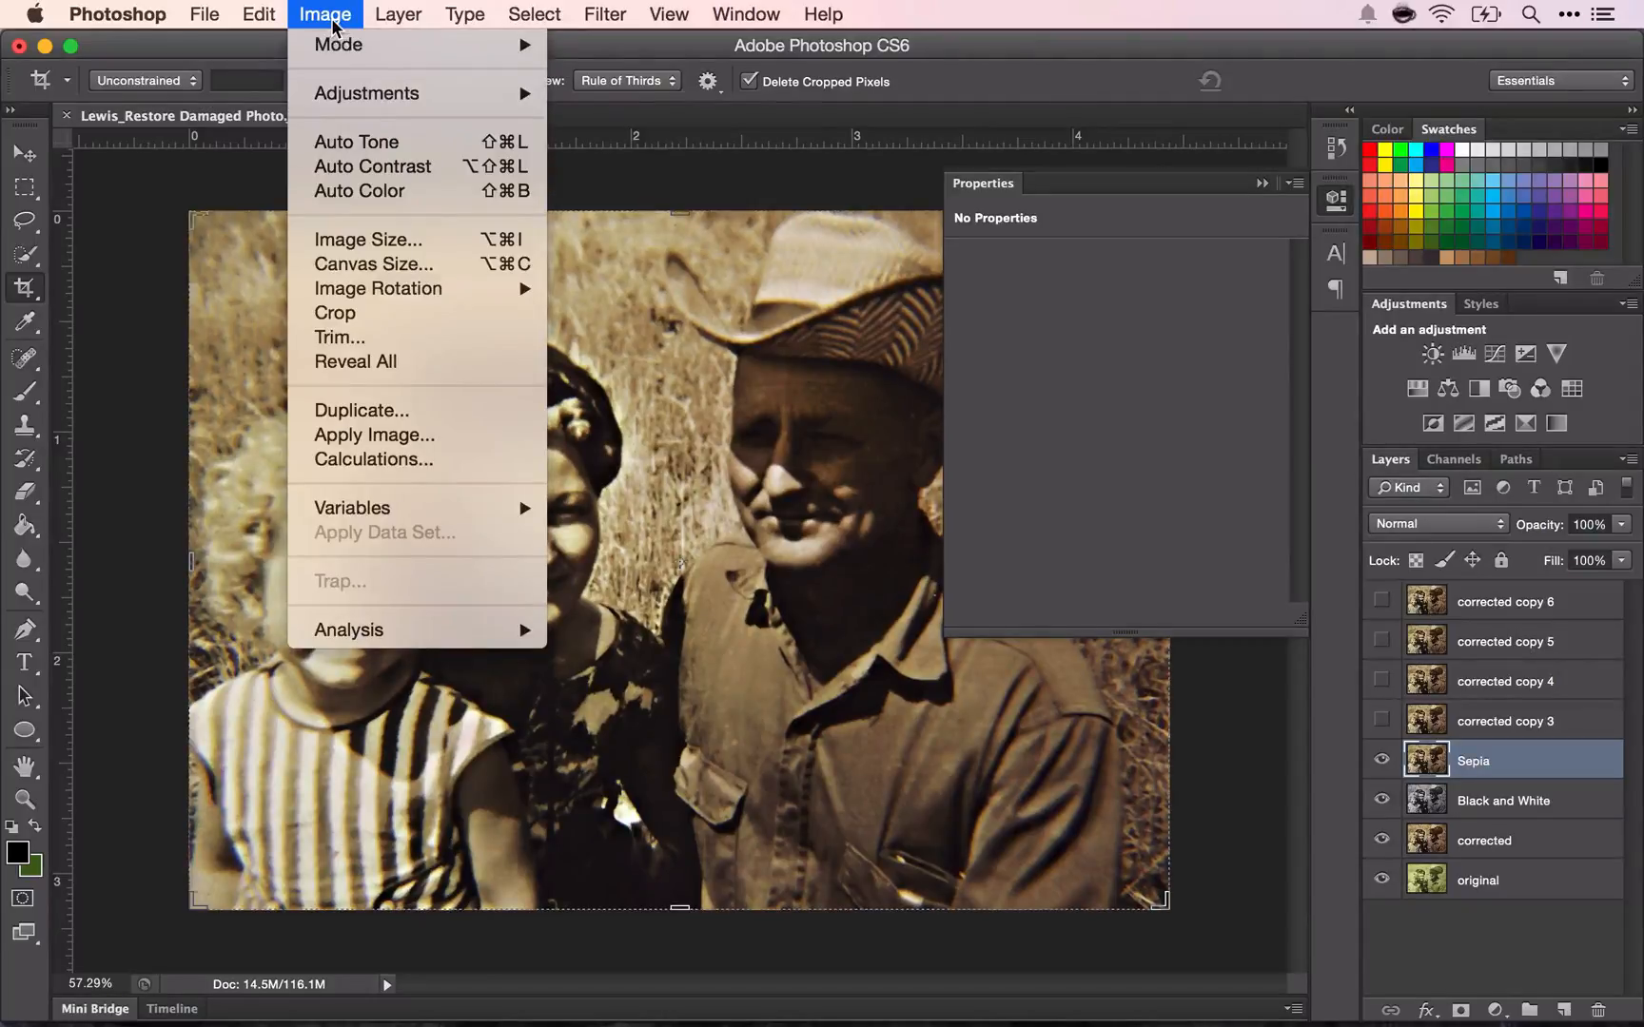
pyautogui.moveTo(374, 107)
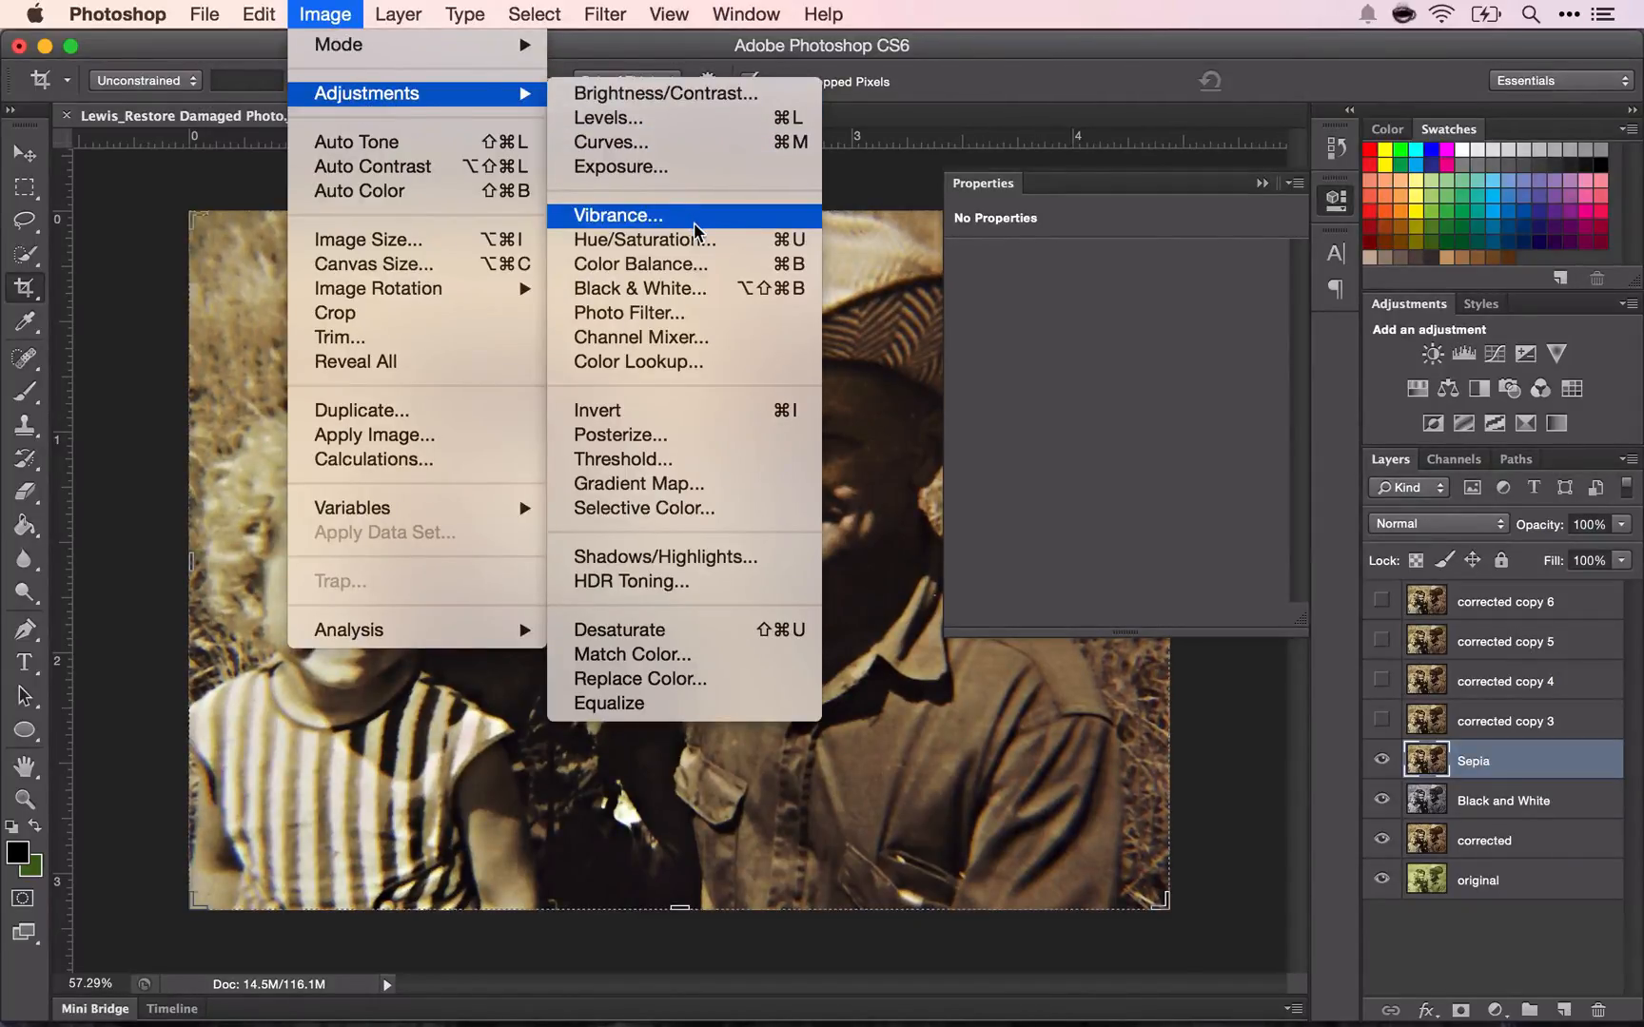
pyautogui.click(697, 313)
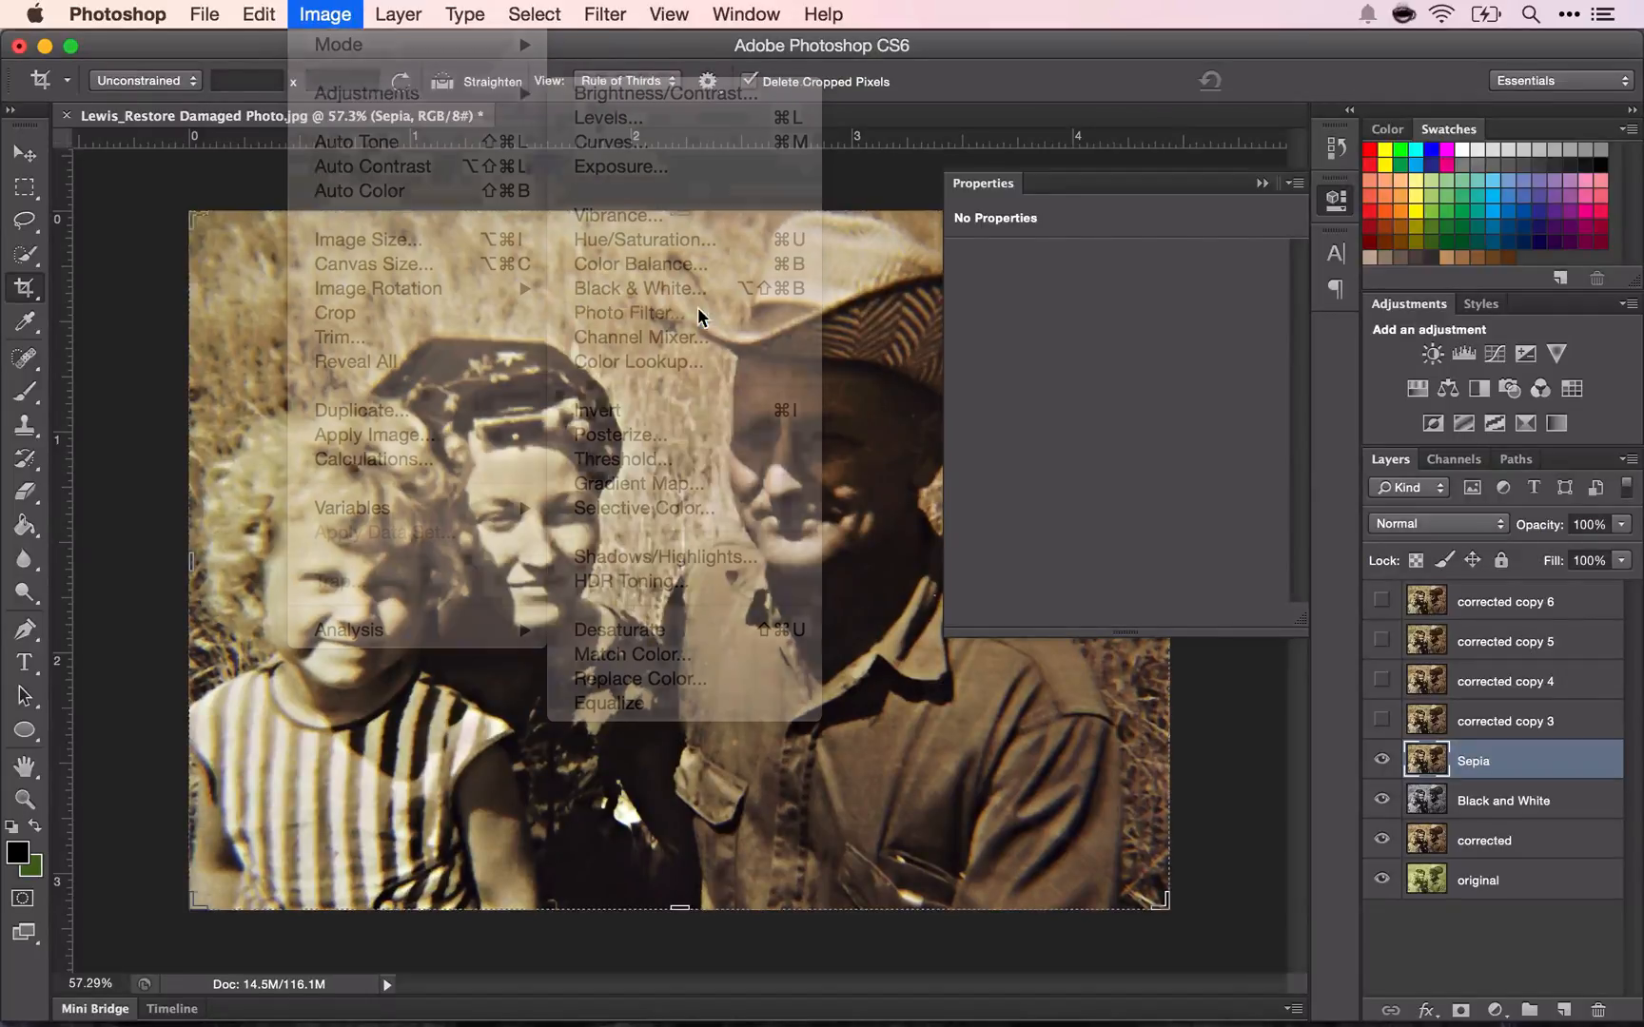
pyautogui.click(702, 417)
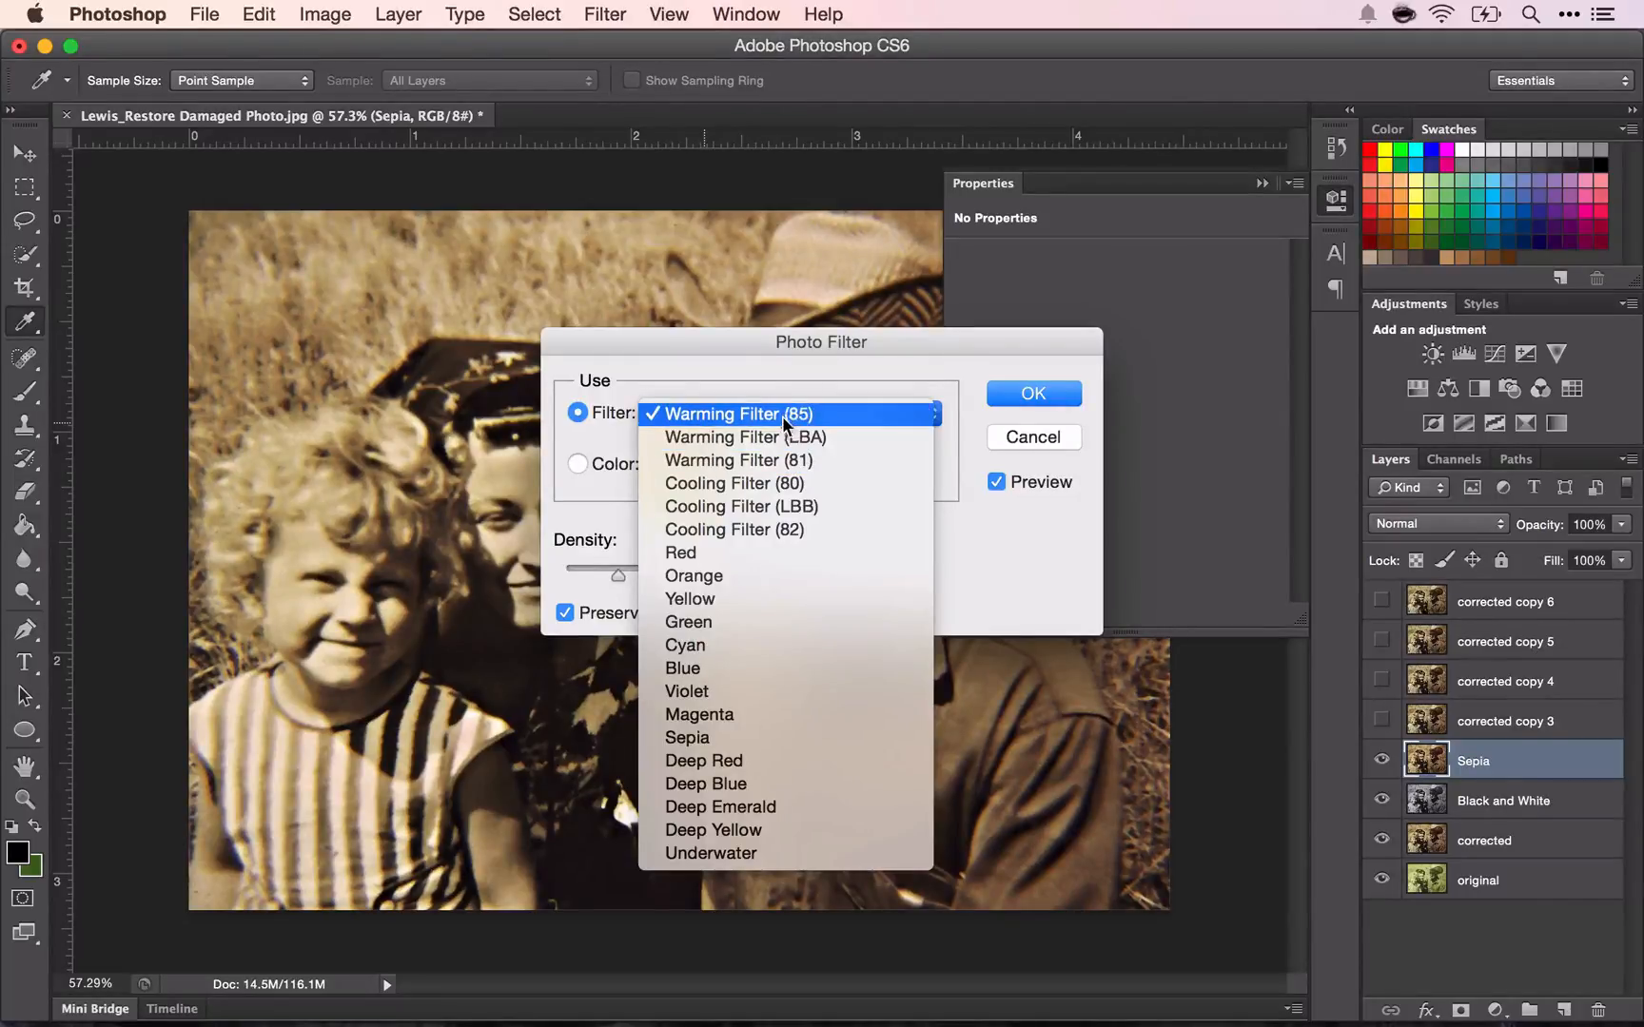
pyautogui.click(769, 437)
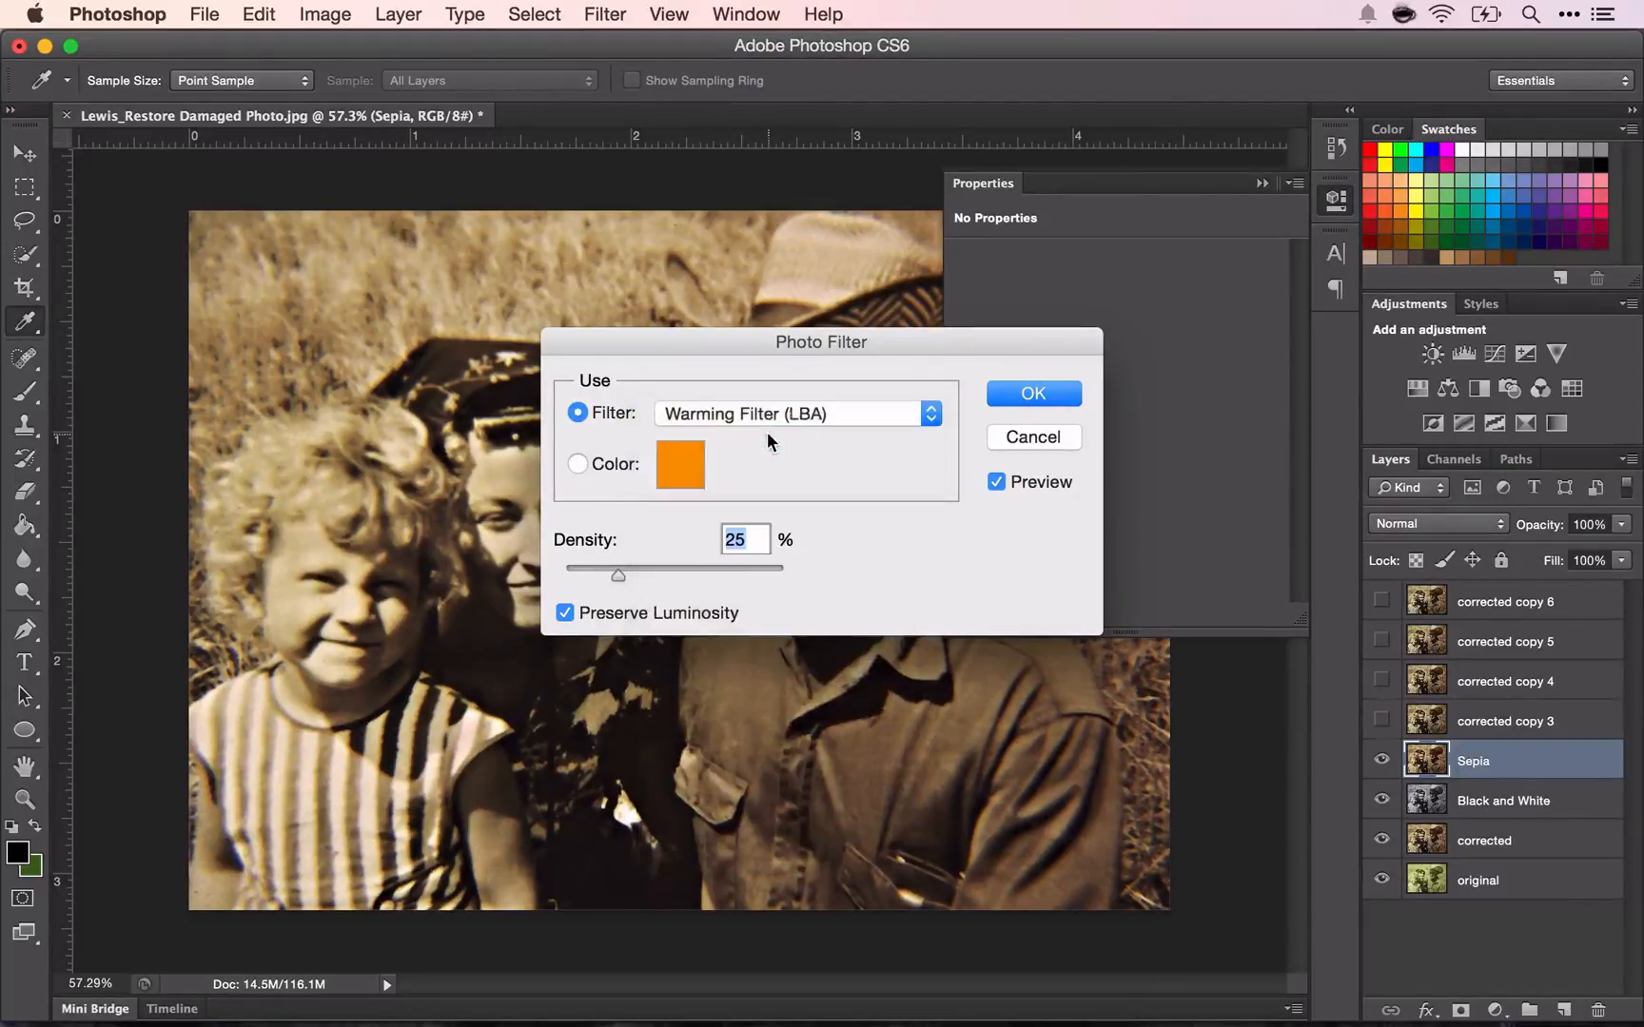
pyautogui.click(766, 425)
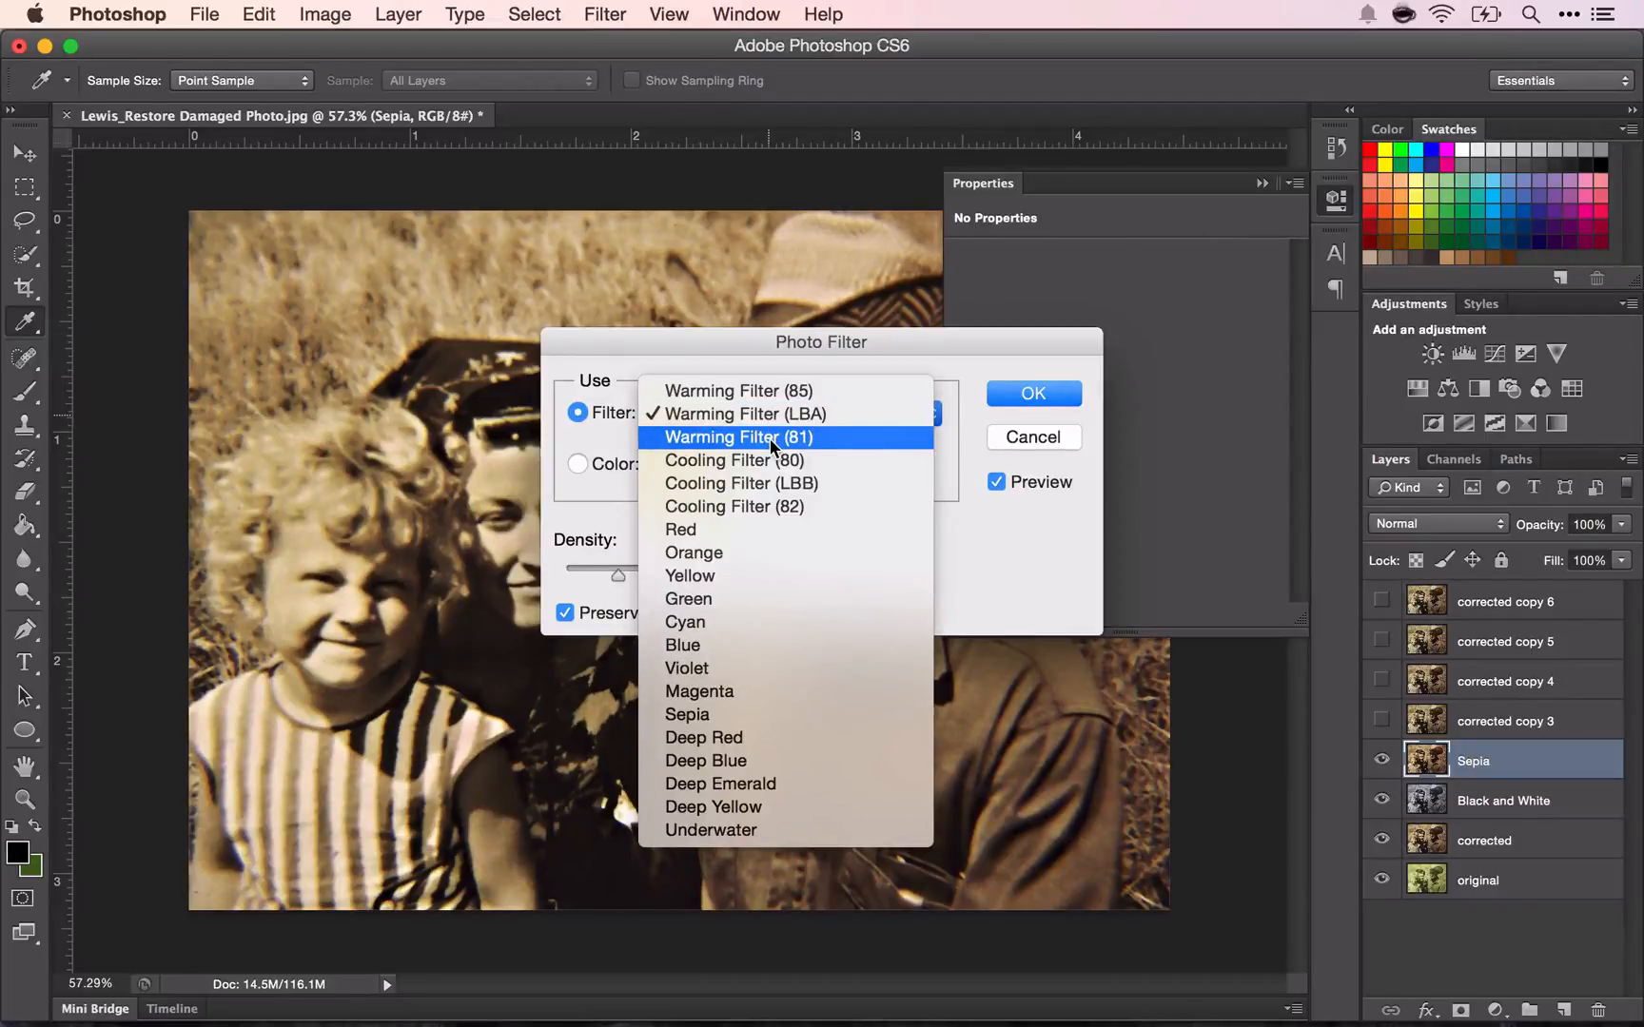
pyautogui.click(743, 714)
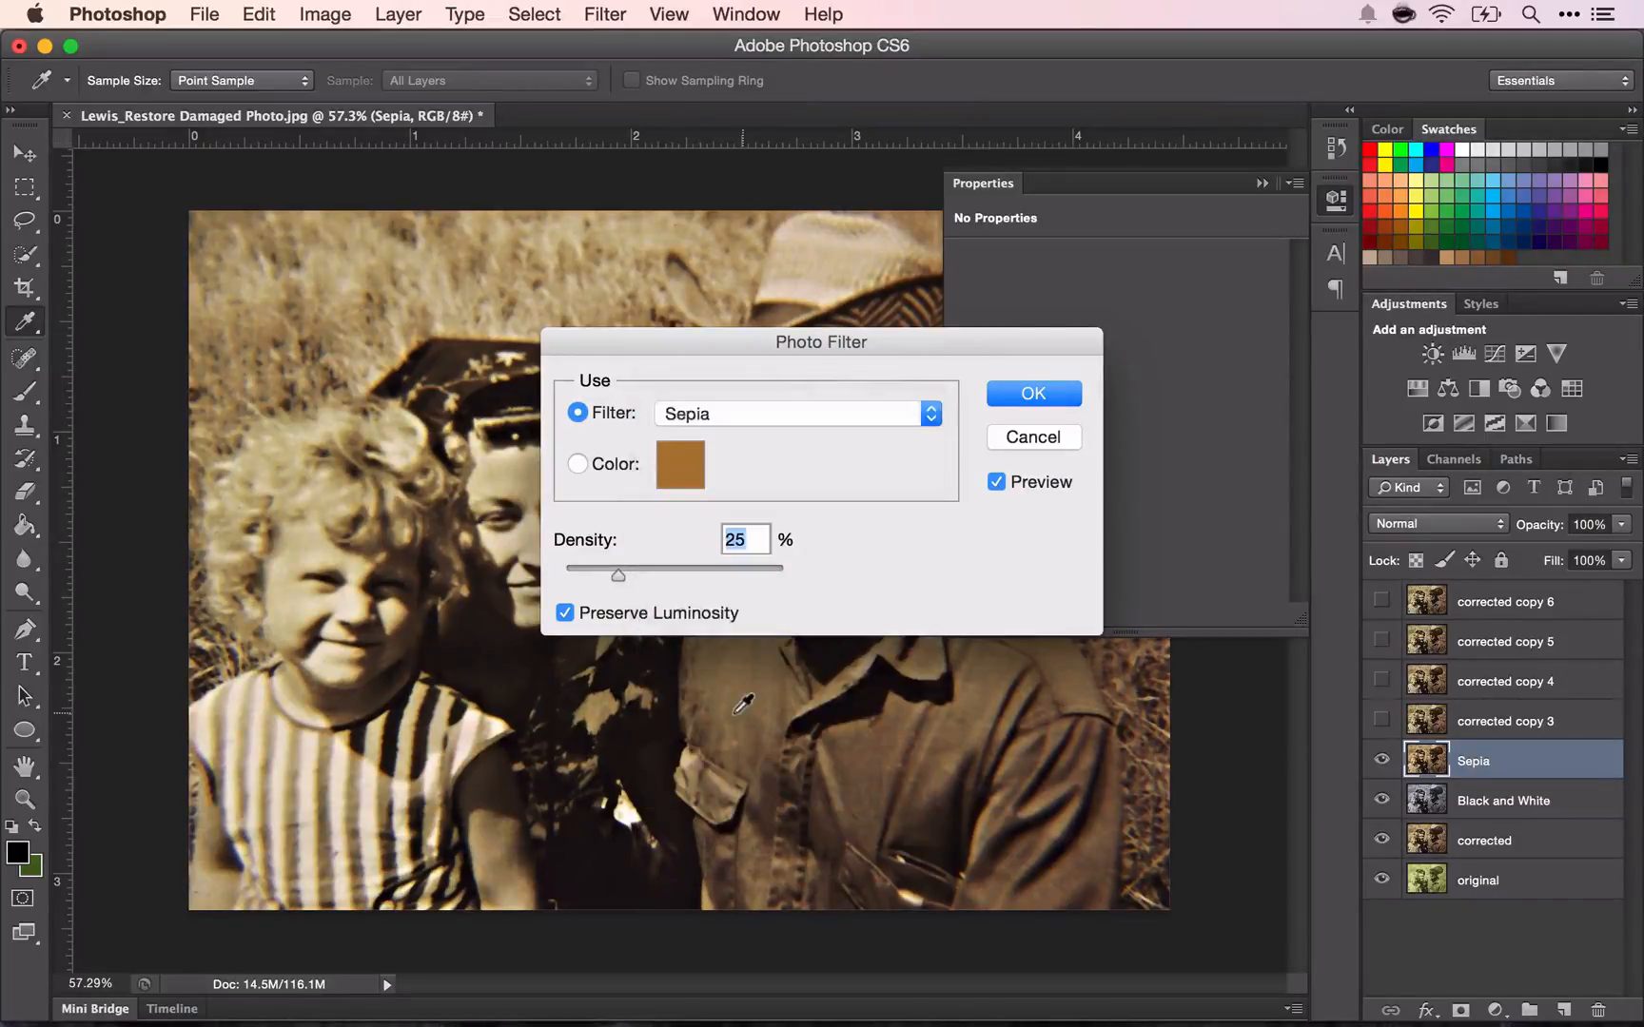
pyautogui.moveTo(847, 346); pyautogui.dragTo(1306, 261)
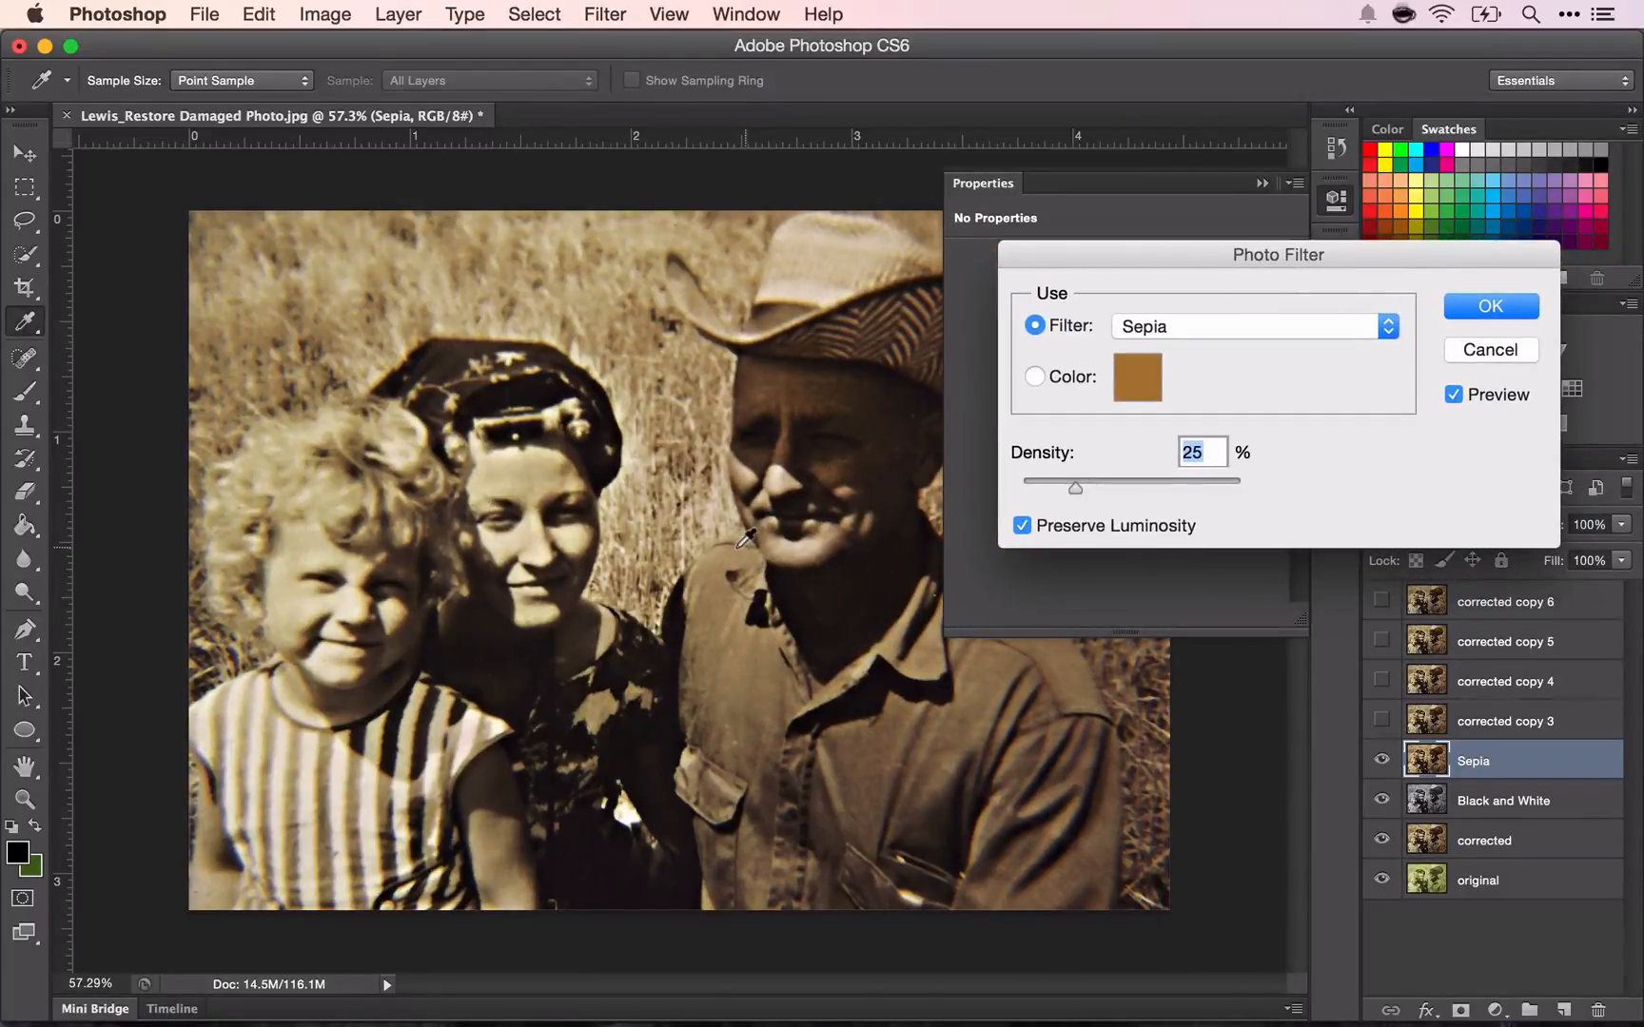
pyautogui.click(1454, 392)
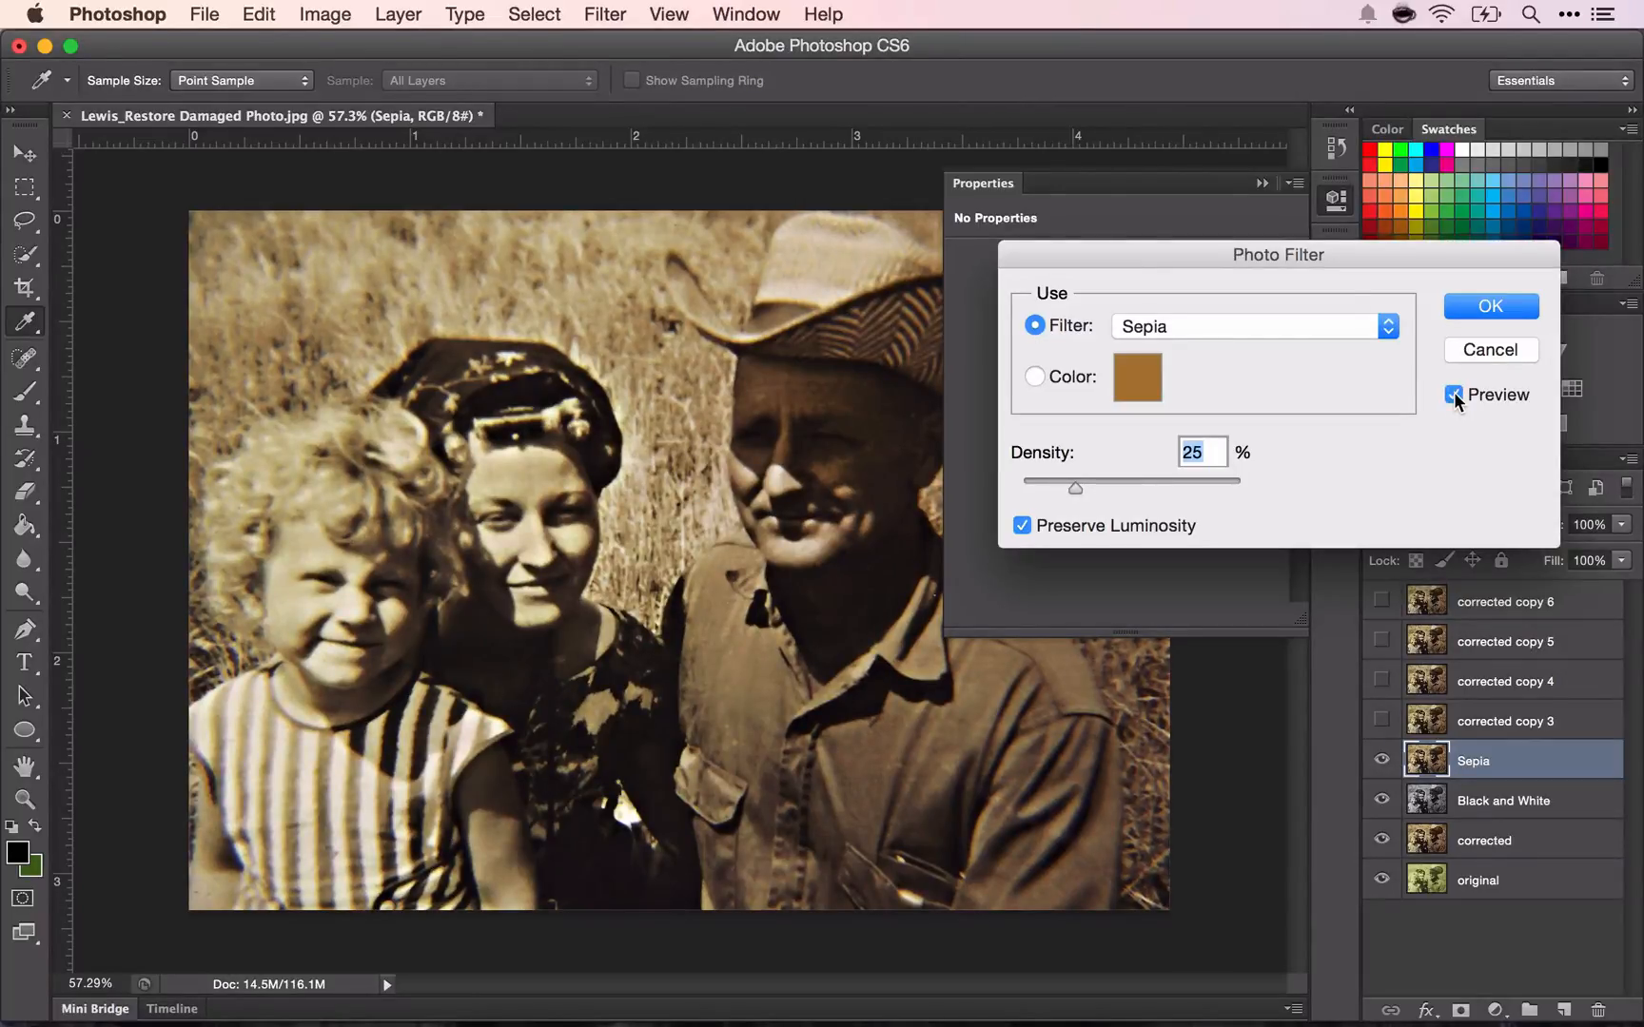